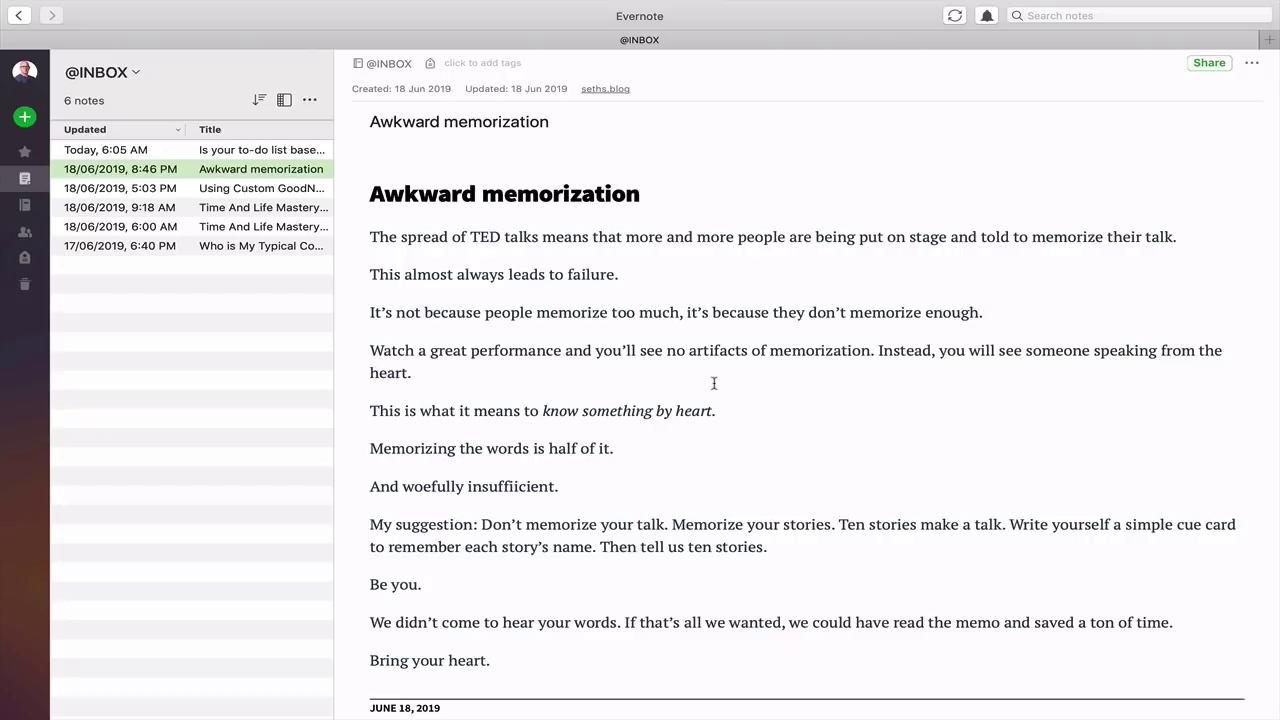
Jump to the James_Bond tag with Cmd+J and 'James' to list its notes
key(super+j)
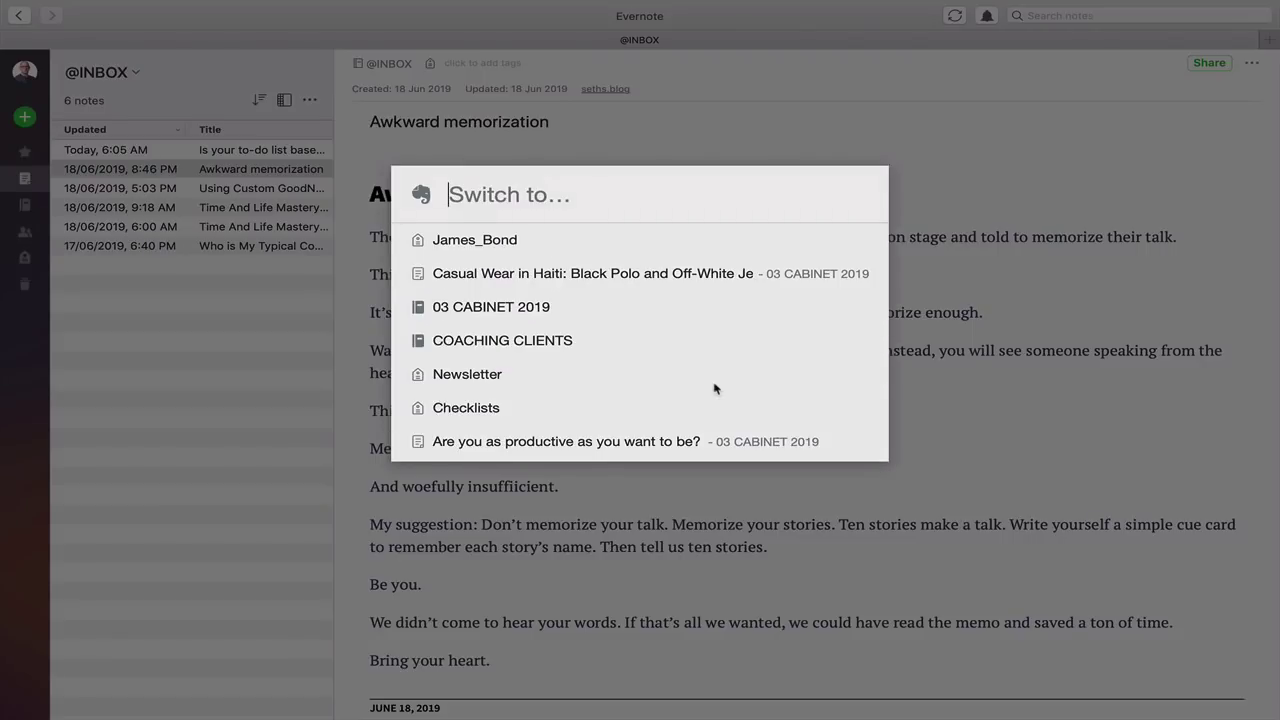
text(James)
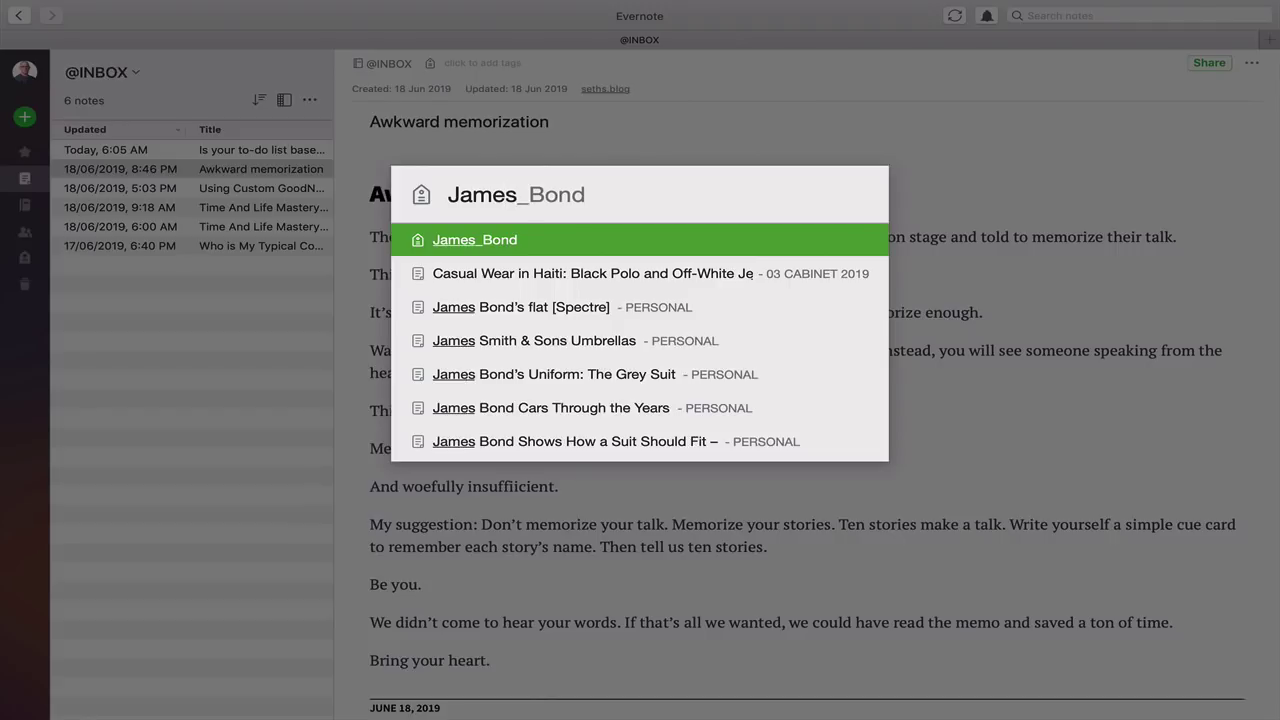
key(Return)
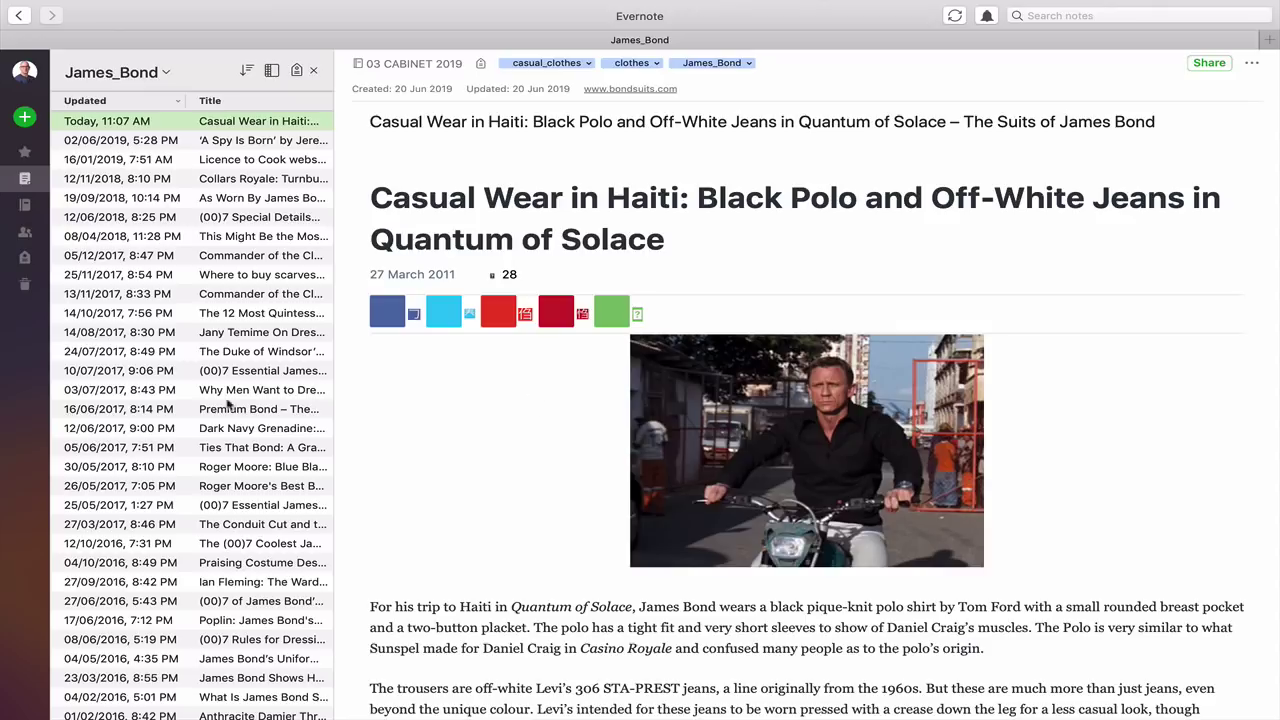
Browse the James_Bond list, viewing the A Spy Is Born and Licence to Cook website notes
scroll(222, 338, down, 15)
scroll(222, 338, down, 15)
scroll(222, 340, up, 12)
scroll(222, 340, up, 15)
click(236, 142)
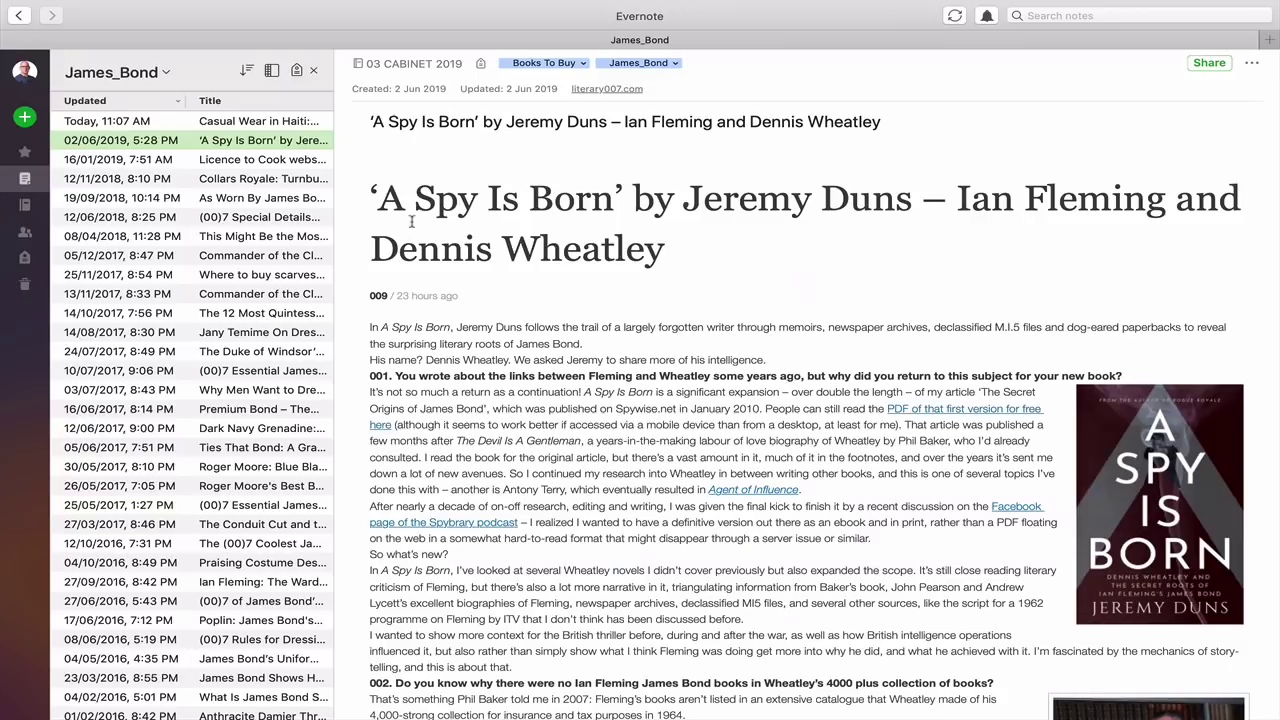
click(285, 163)
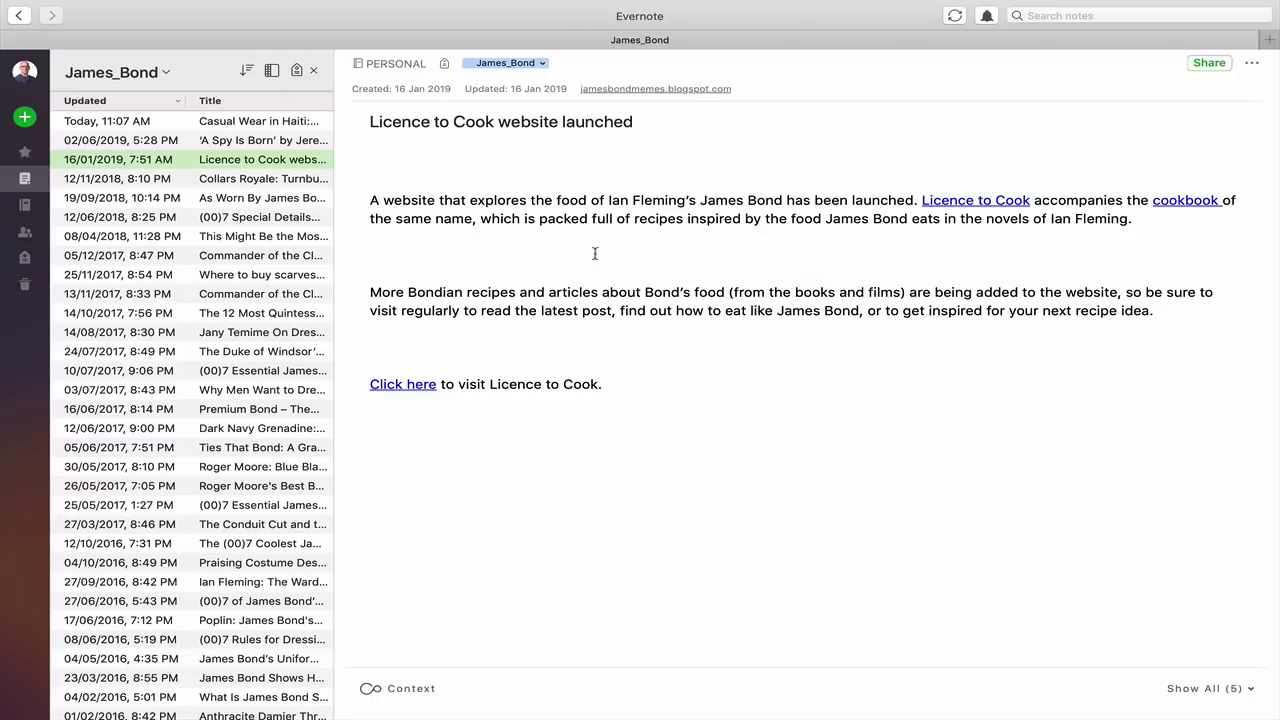
Open the Collars Royale: Turnbull & Asser note and scroll through it
click(256, 180)
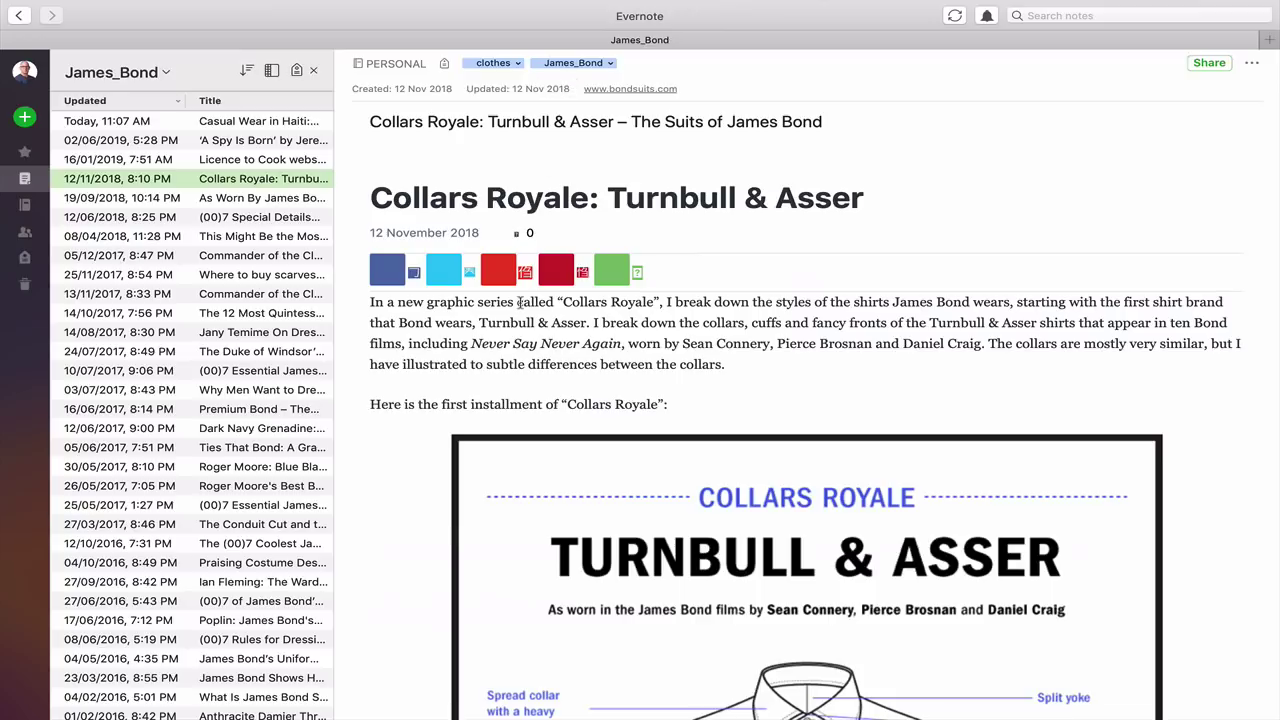
scroll(541, 398, down, 5)
scroll(541, 398, down, 5)
scroll(541, 398, up, 10)
scroll(73, 445, down, 10)
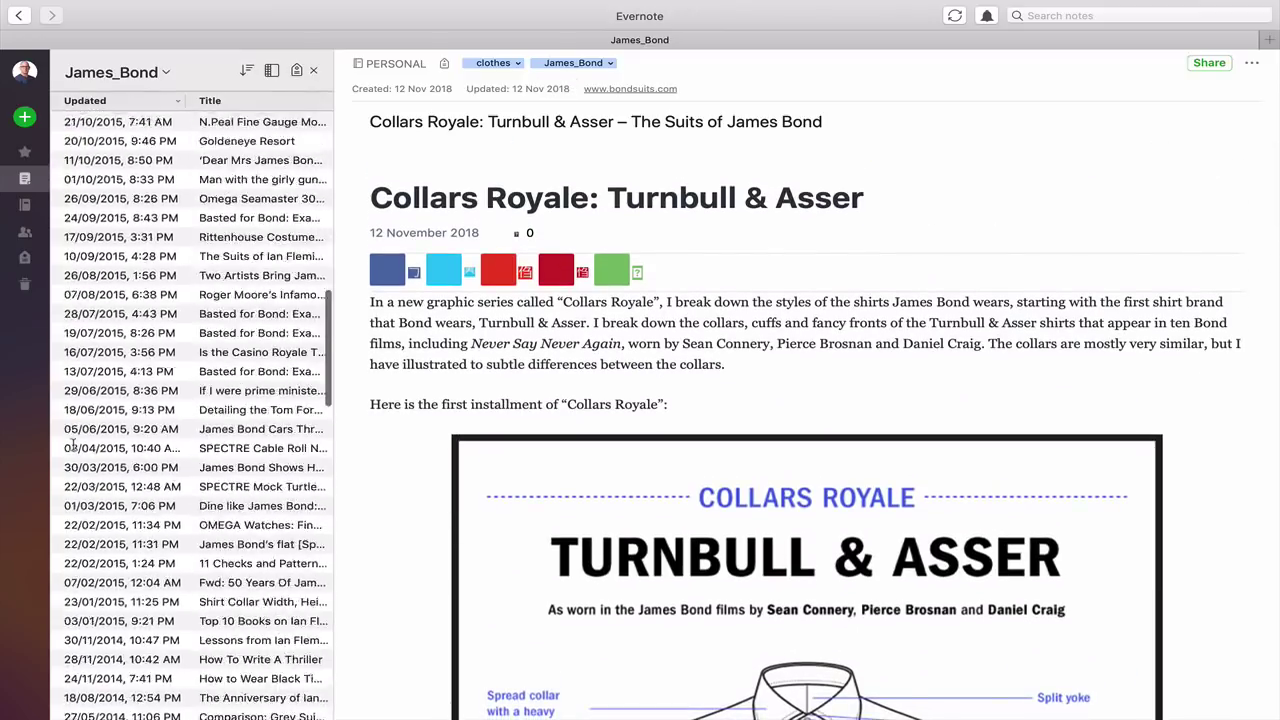
scroll(73, 445, up, 10)
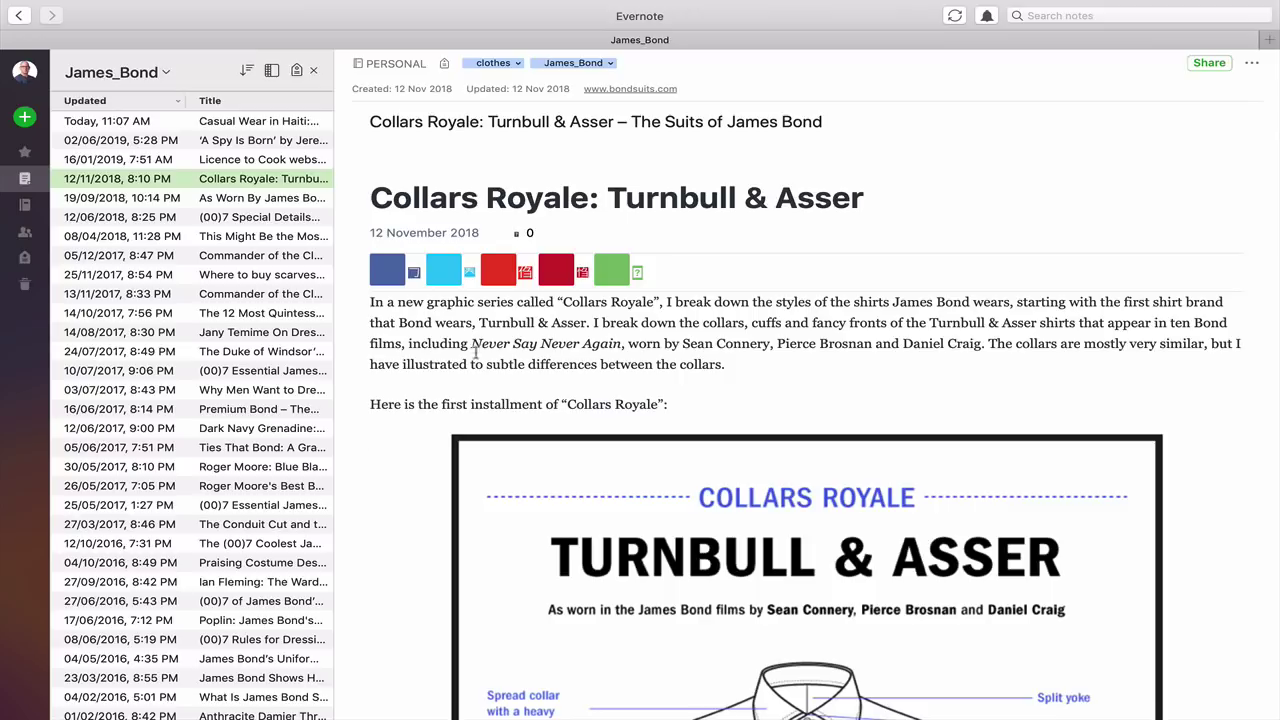
Show the Recent and Saved Searches suggestions under the Search notes field
click(1072, 14)
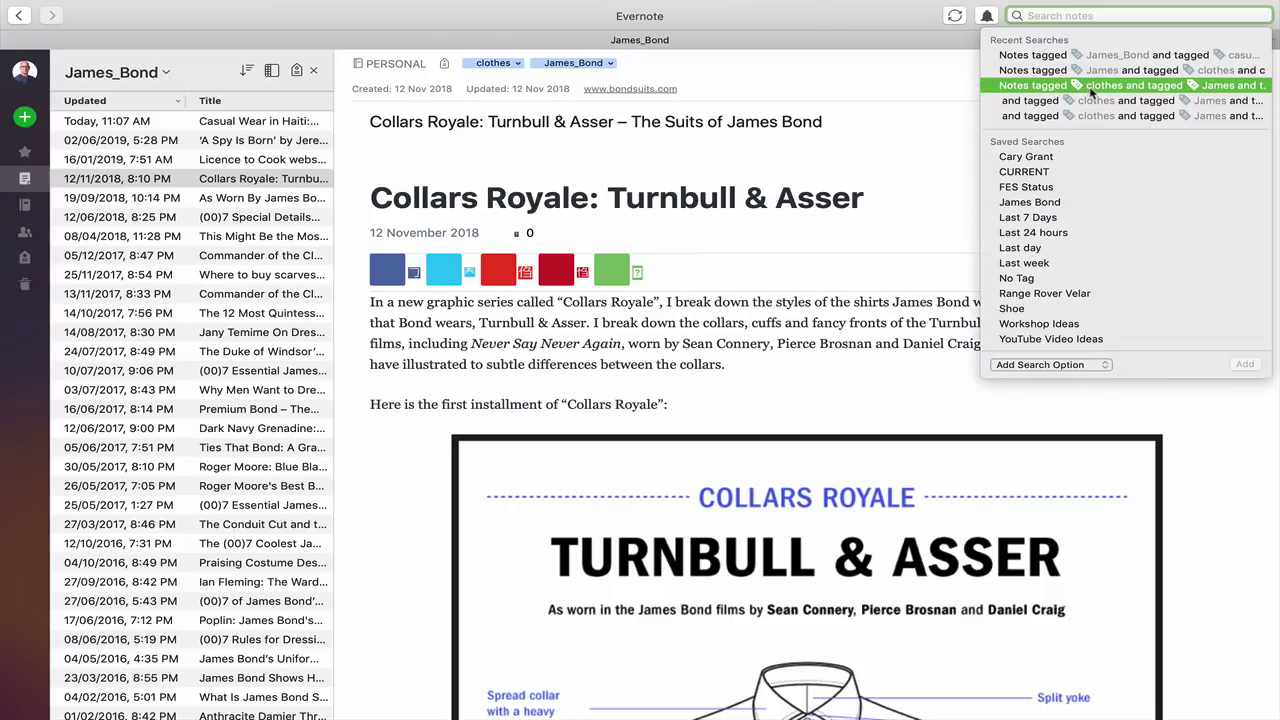
Rerun an earlier clothes and James_Bond tag search, then clear the search box
click(1090, 98)
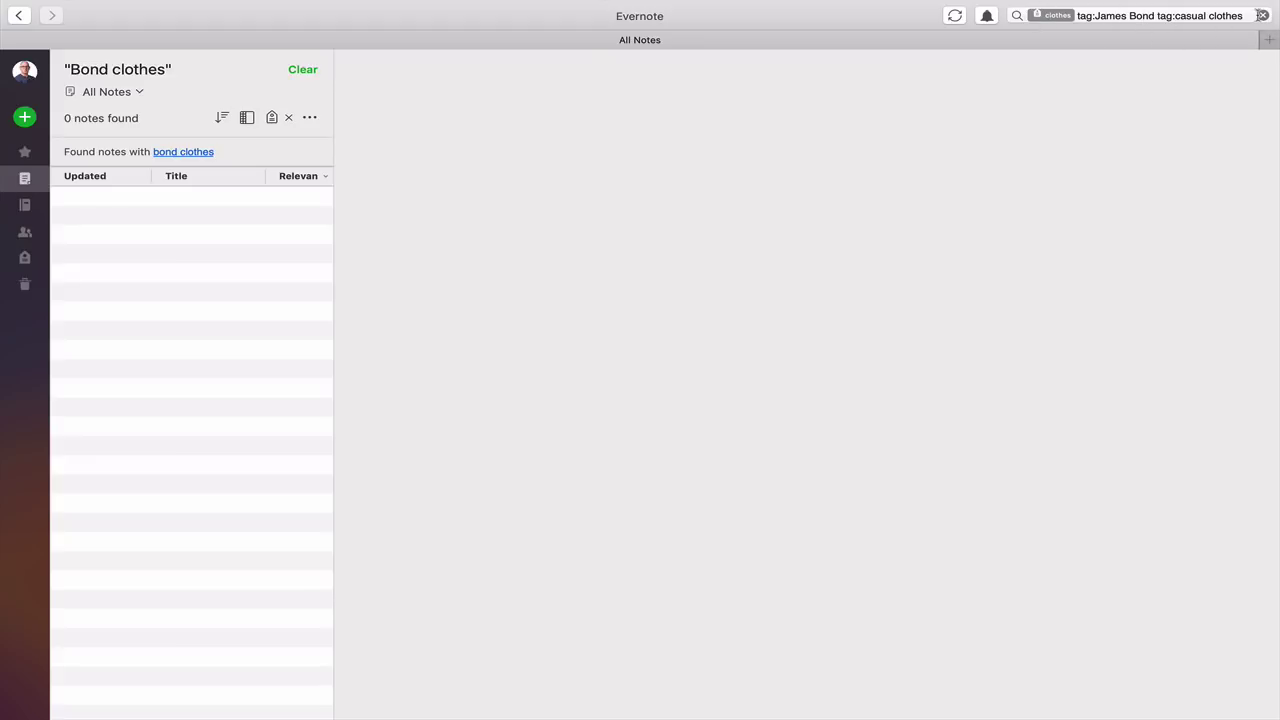
click(1263, 15)
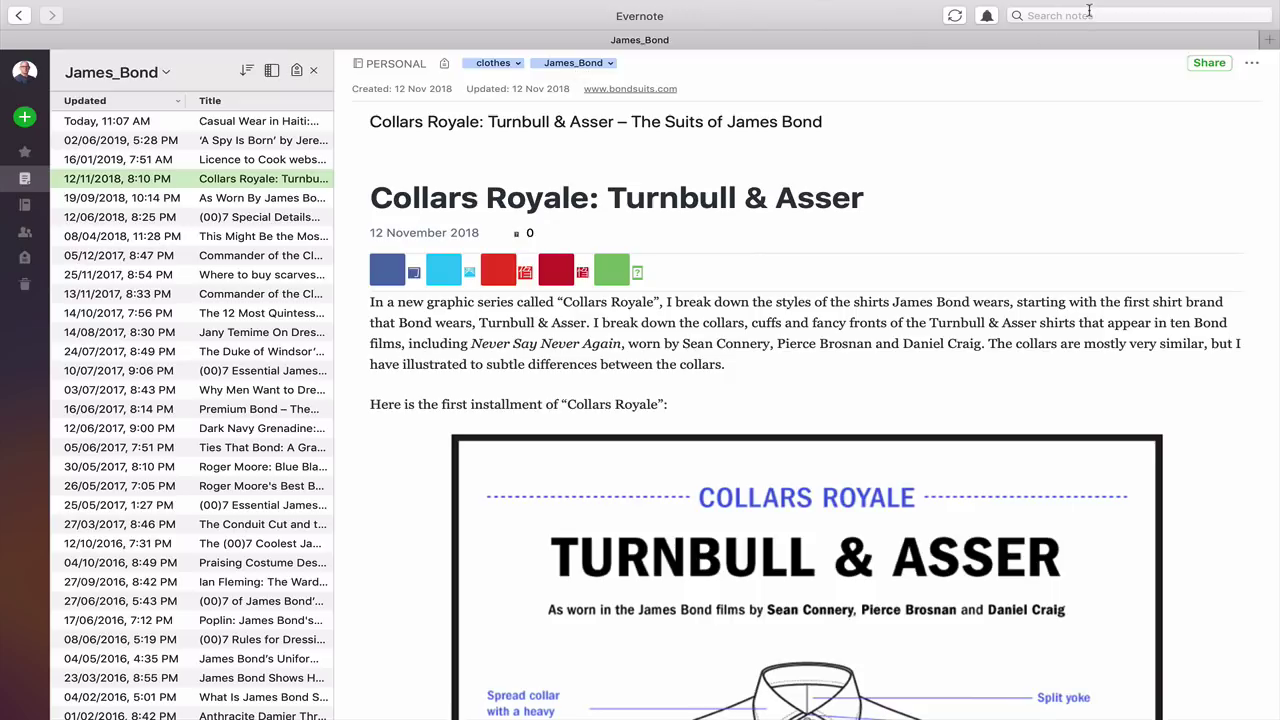
Search for tag:James_Bond tag:casual_clothes, returning 8 notes
scroll(213, 323, down, 15)
scroll(213, 323, up, 15)
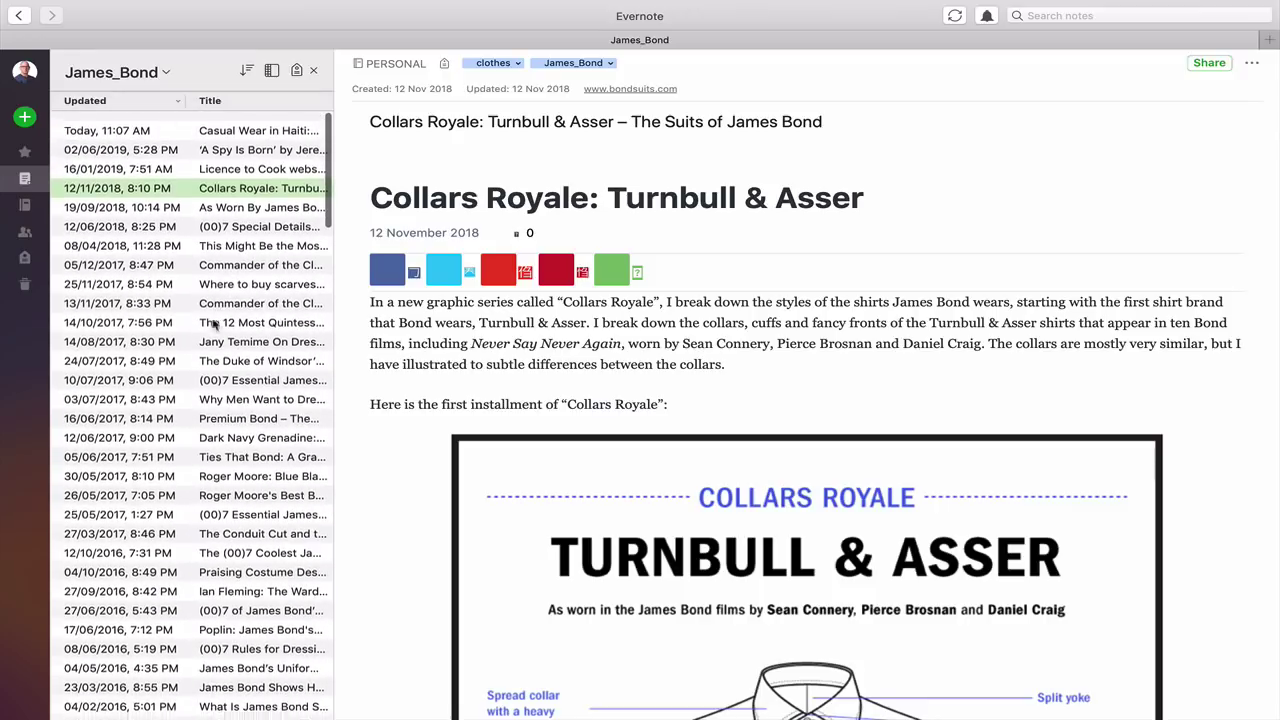
click(1068, 15)
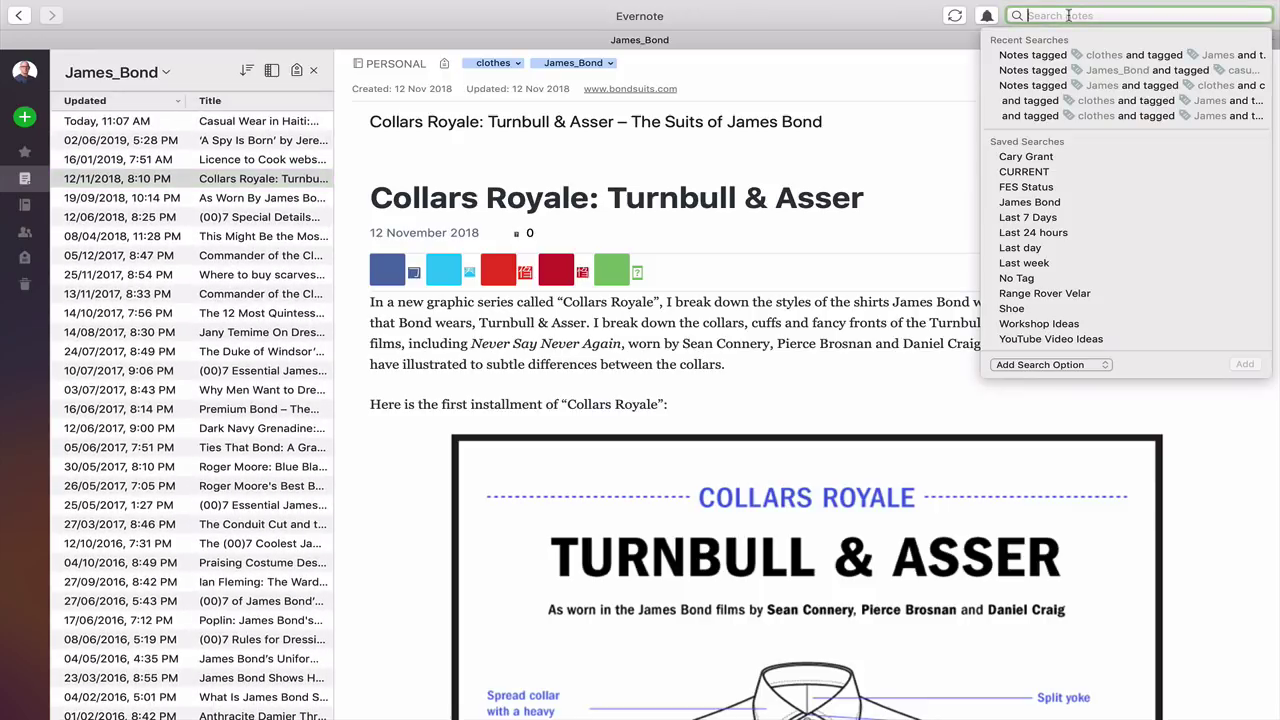
text(ta)
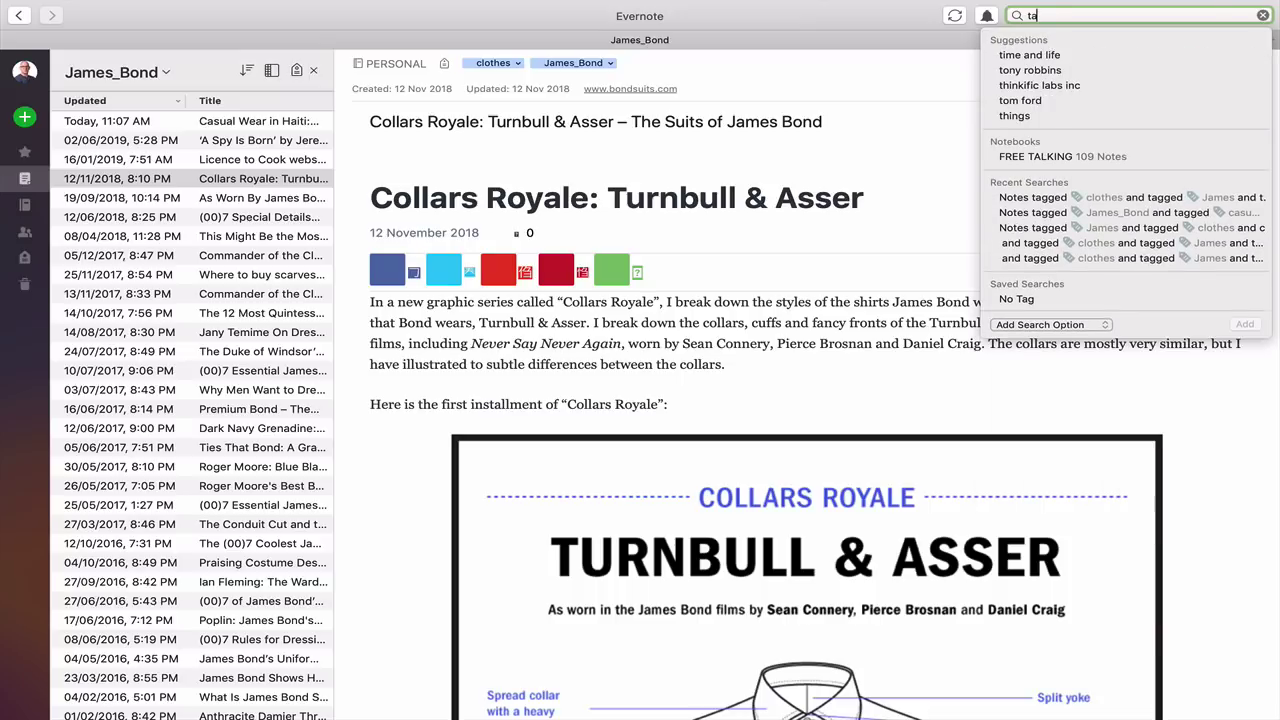
text(g:)
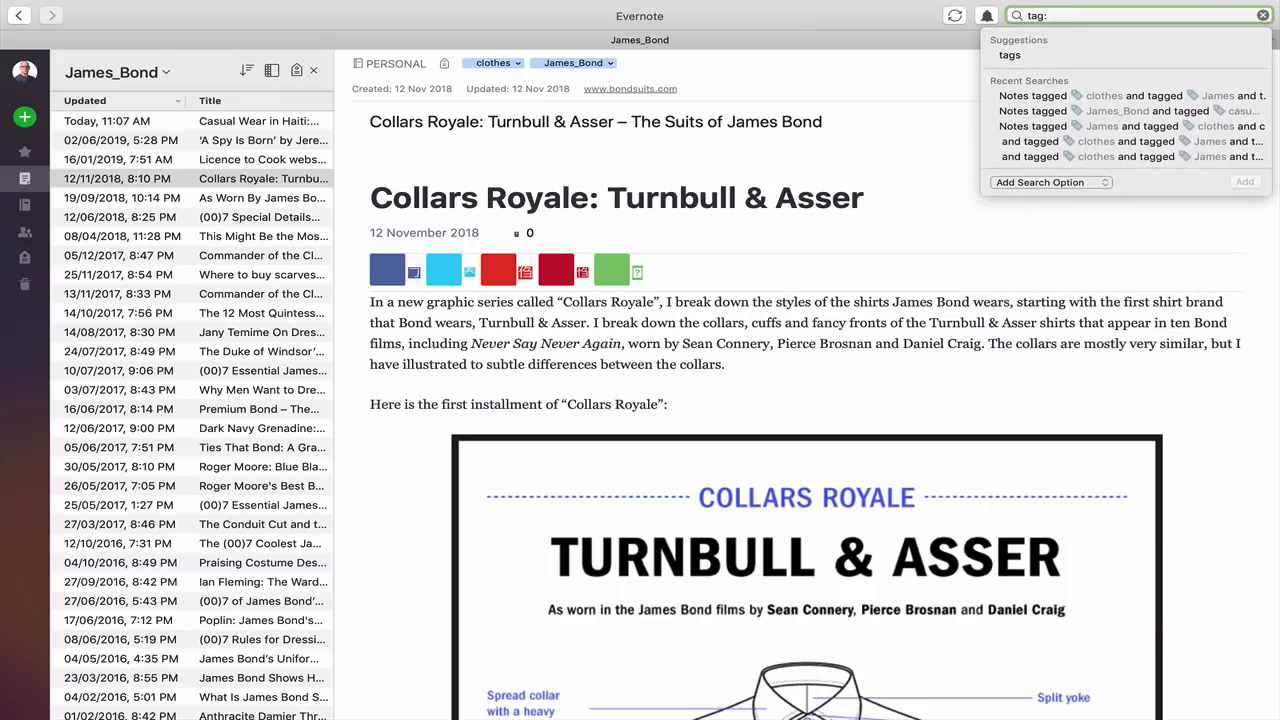
text(James_Bond)
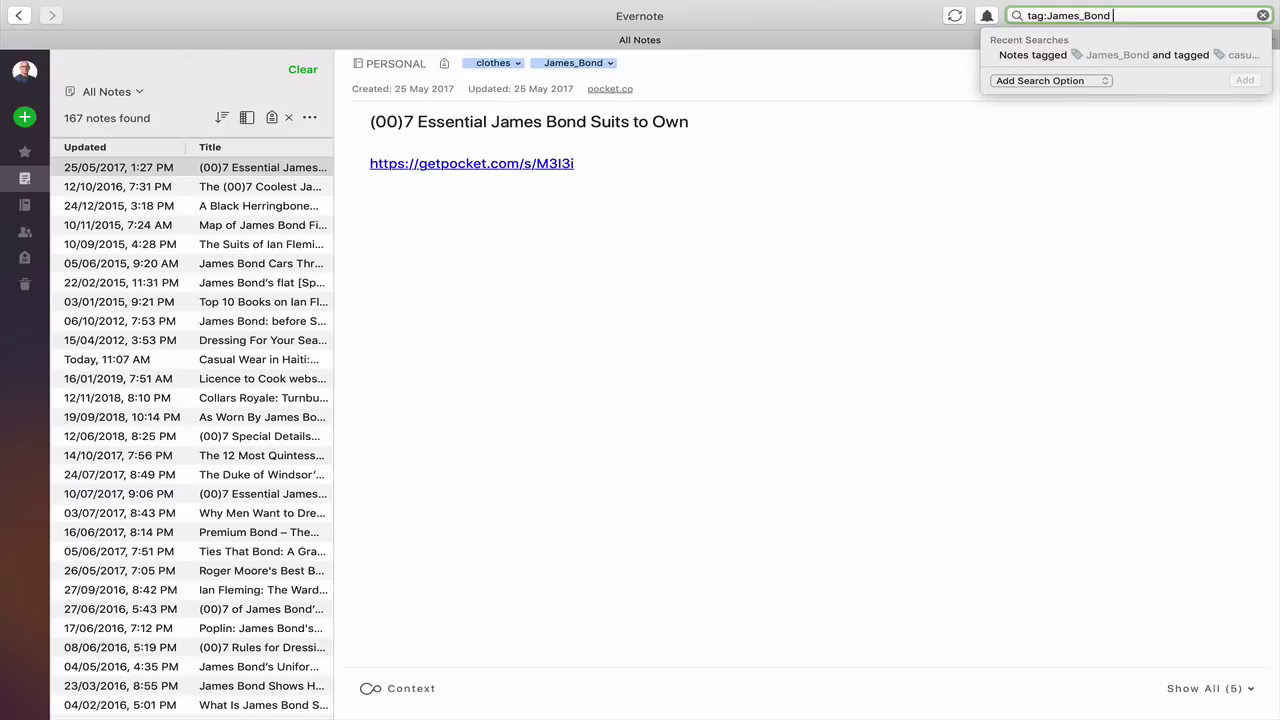
text(tag:casual_clothes)
key(Return)
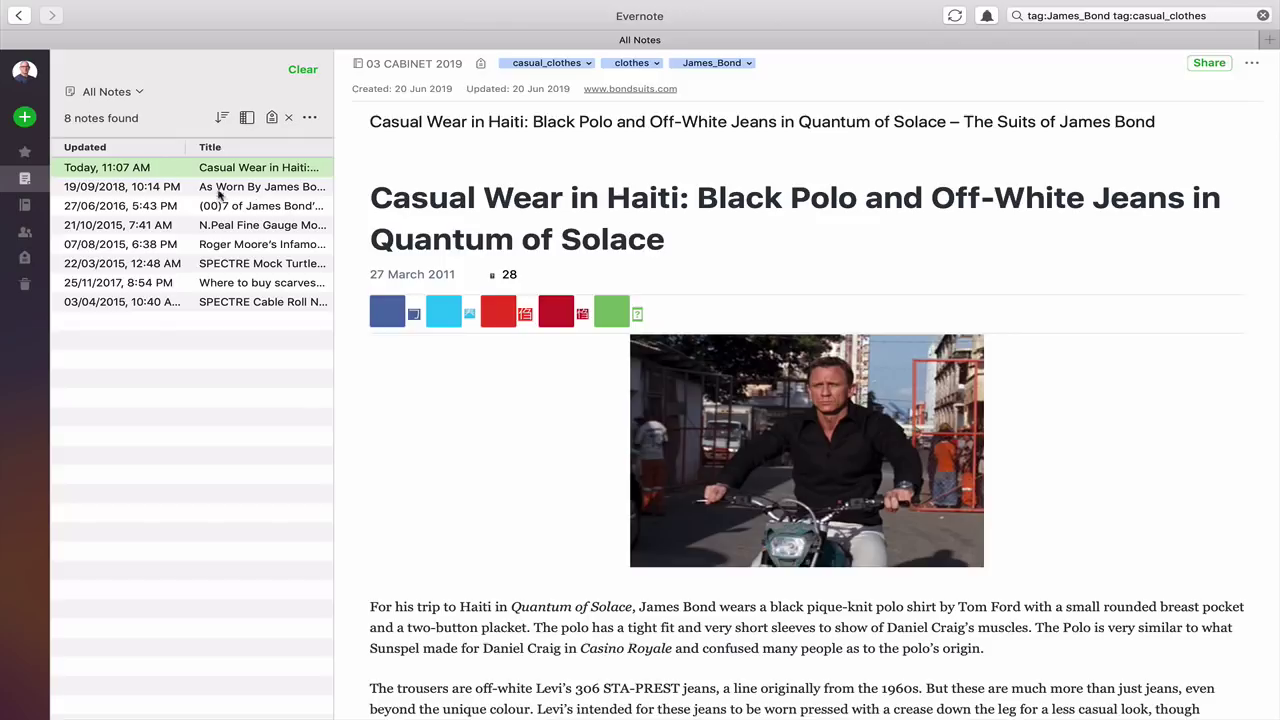
Open the As Worn By James Bond result and scroll through it
click(249, 189)
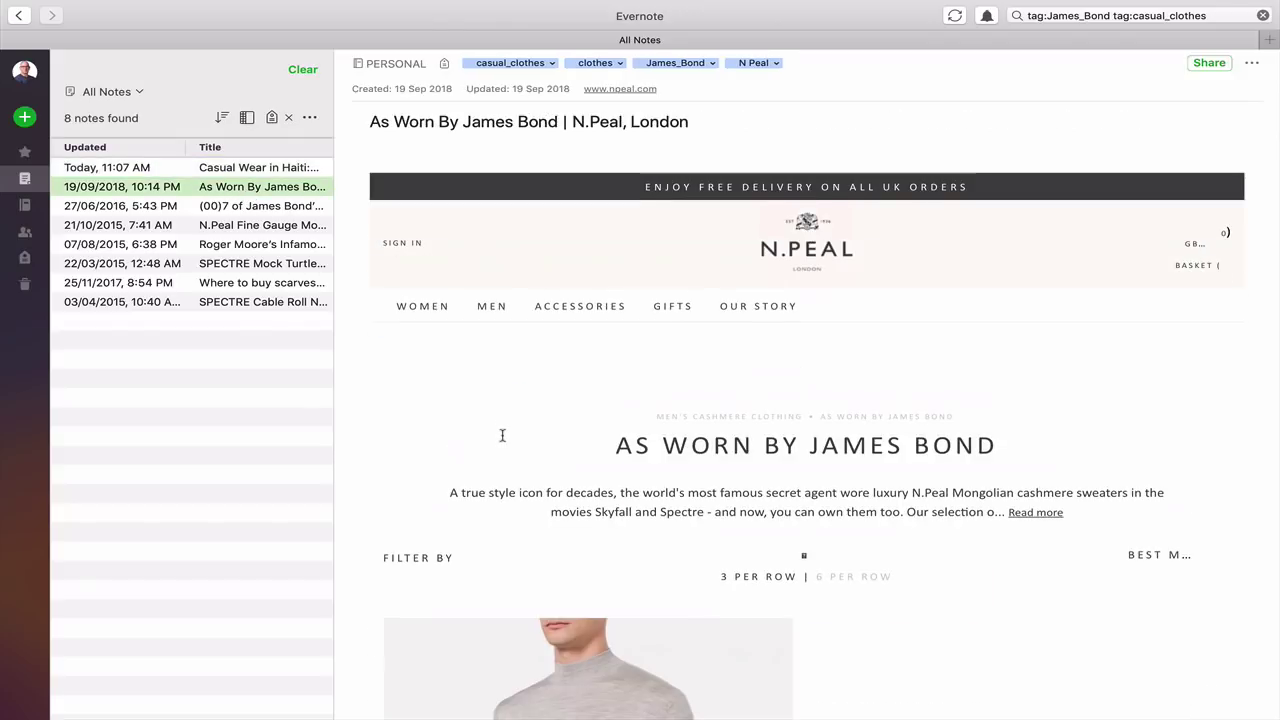
scroll(502, 438, down, 5)
scroll(503, 443, up, 2)
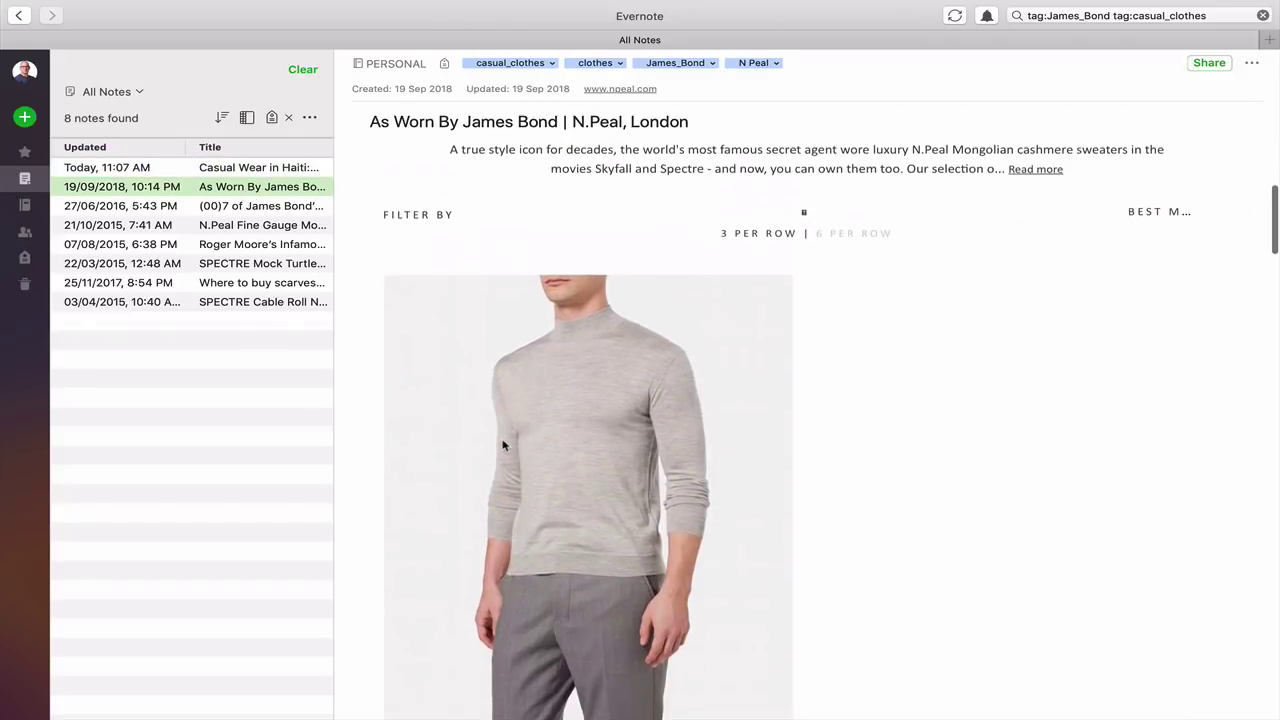
scroll(503, 445, up, 2)
scroll(503, 445, down, 6)
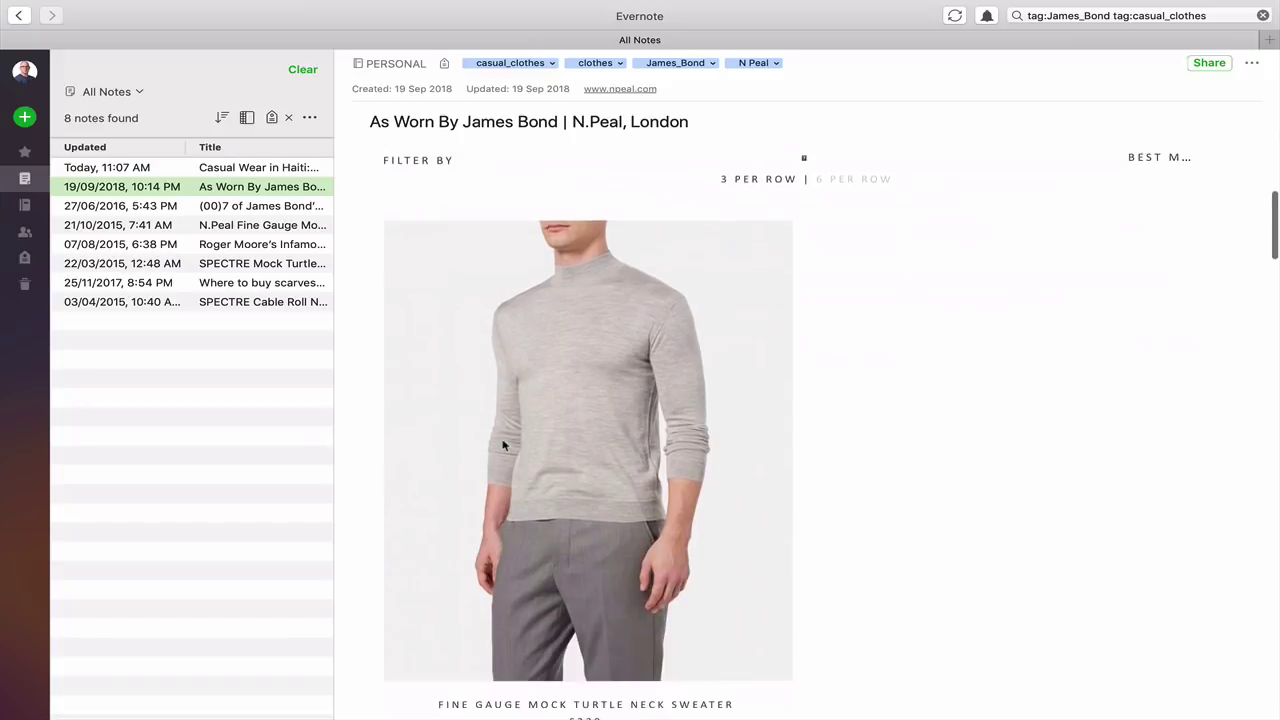
scroll(503, 445, down, 3)
scroll(503, 445, up, 5)
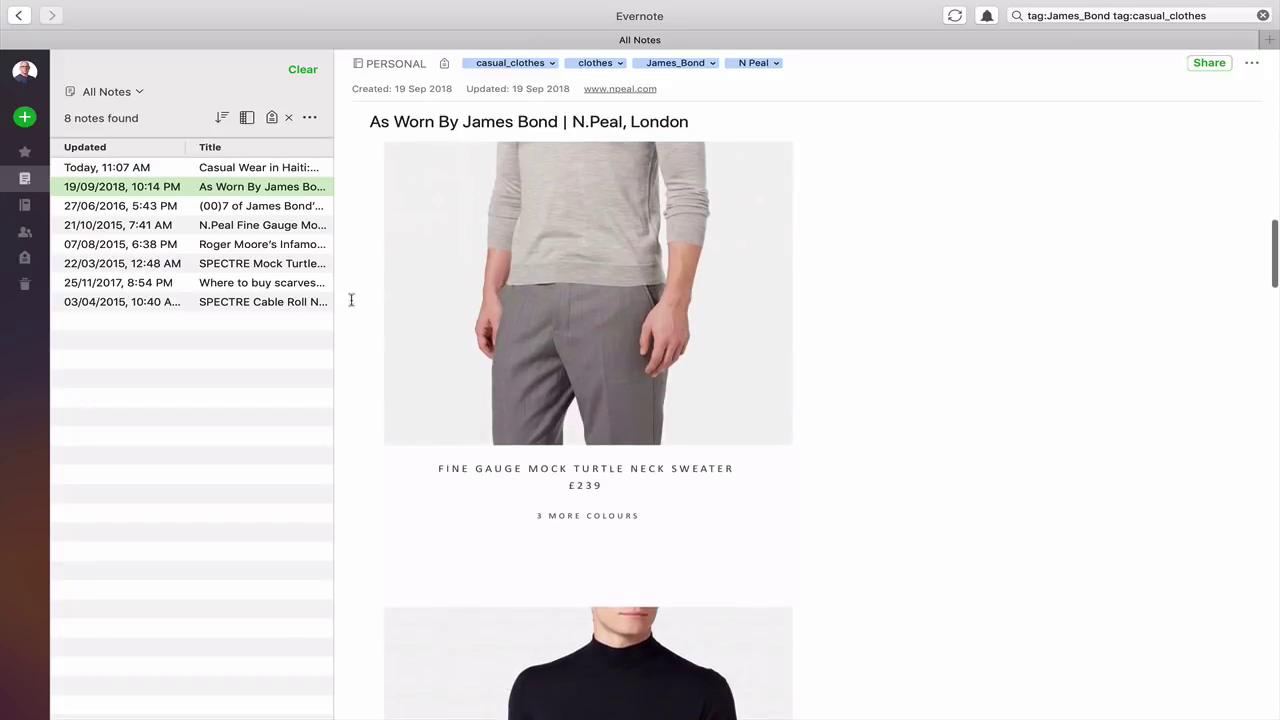
Read the (00)7 of James Bond's Casual Staples note, then open N.Peal Fine Gauge Mock Turtle Neck
click(243, 206)
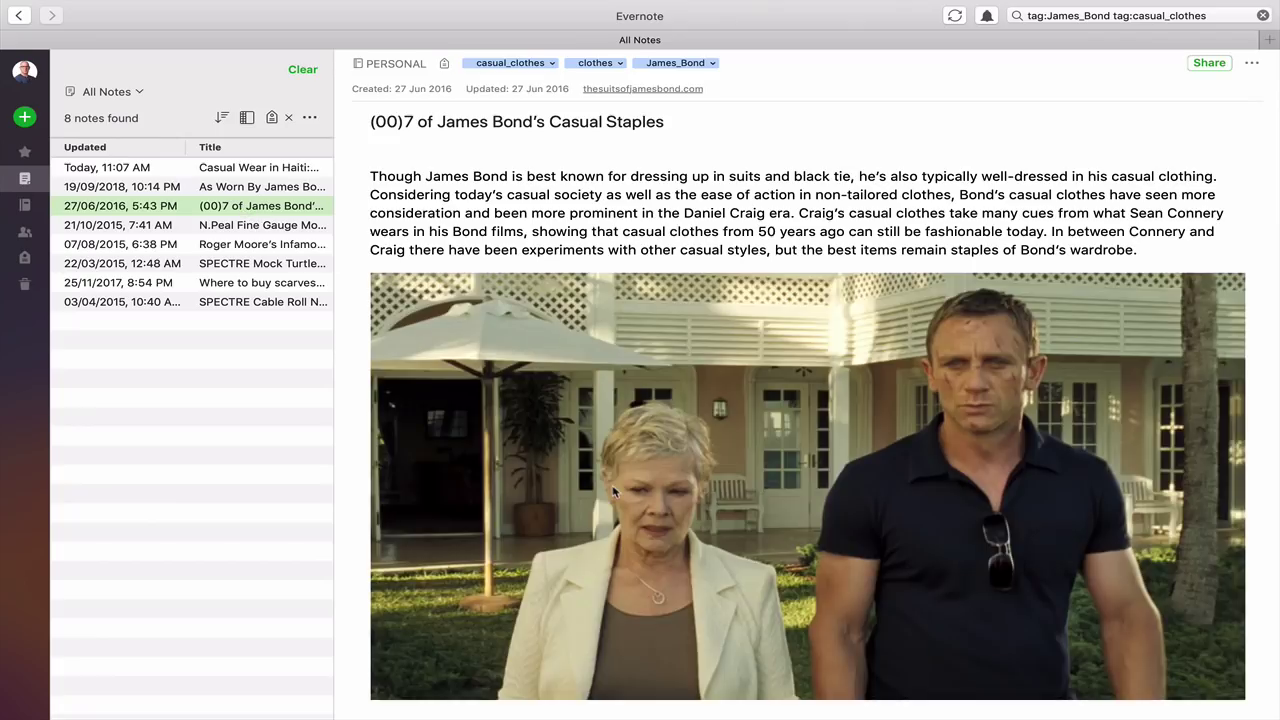
scroll(614, 491, down, 5)
scroll(614, 491, down, 10)
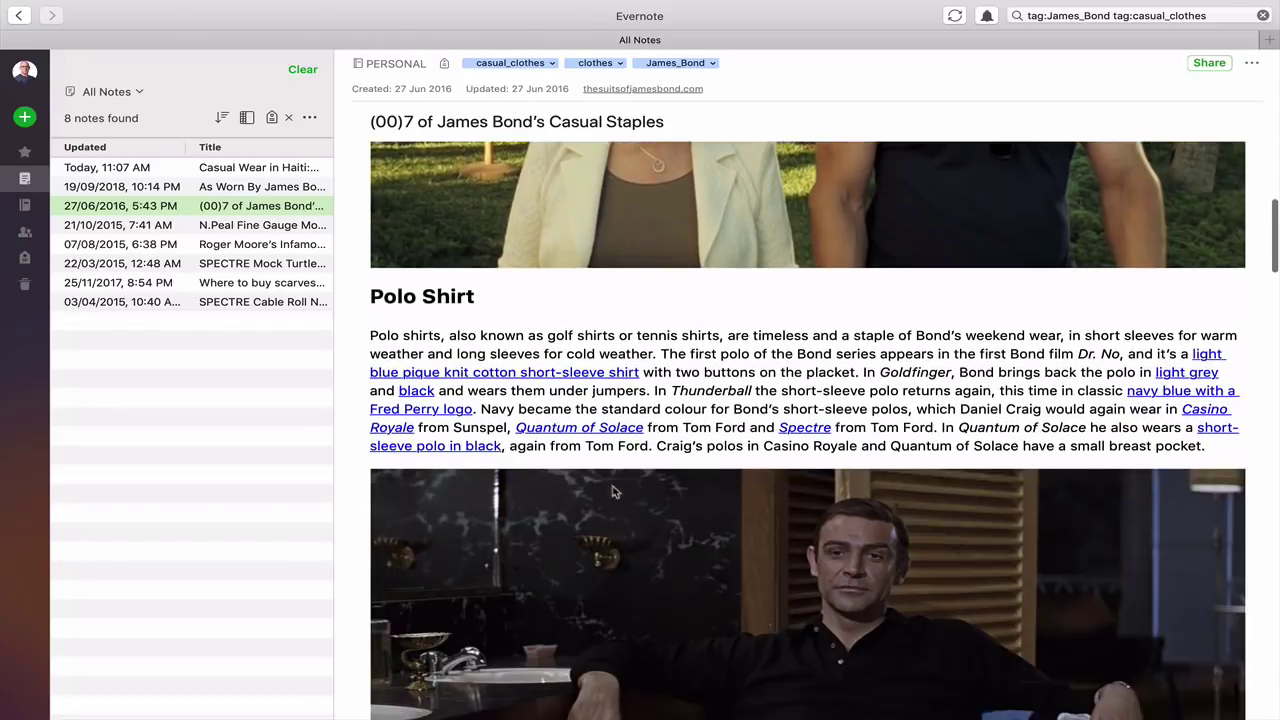
scroll(614, 491, down, 4)
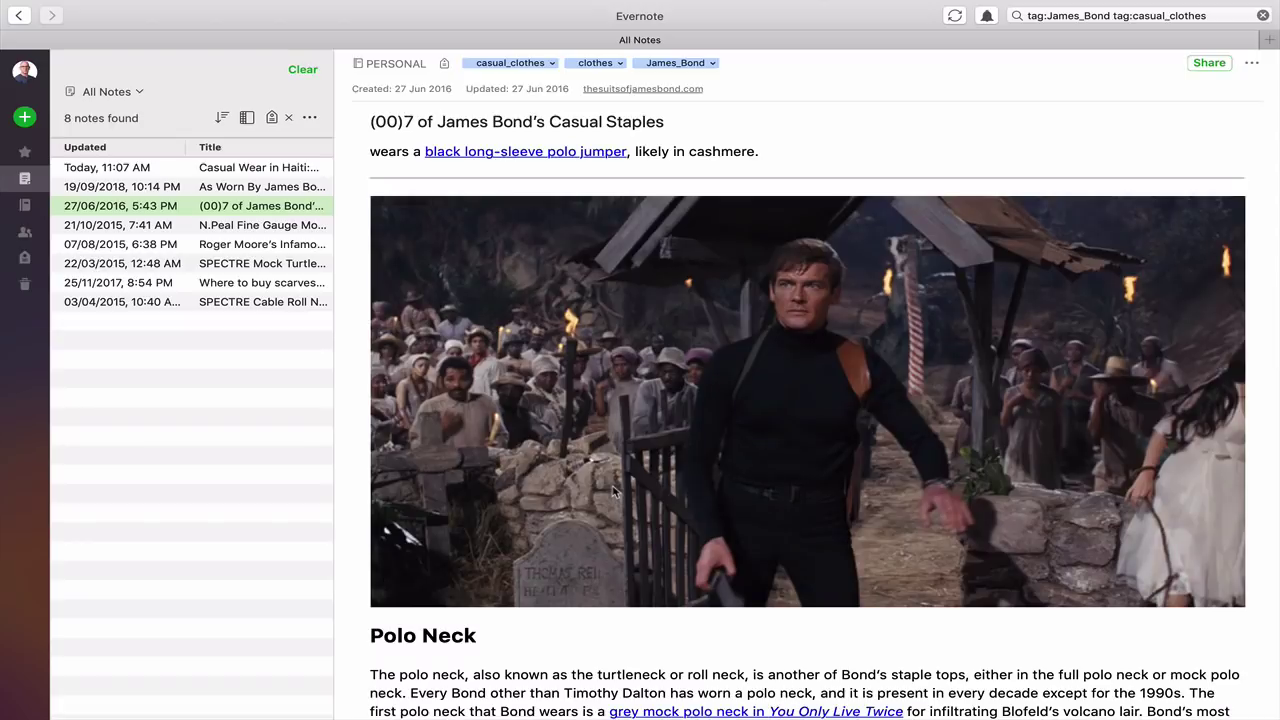
scroll(614, 491, down, 8)
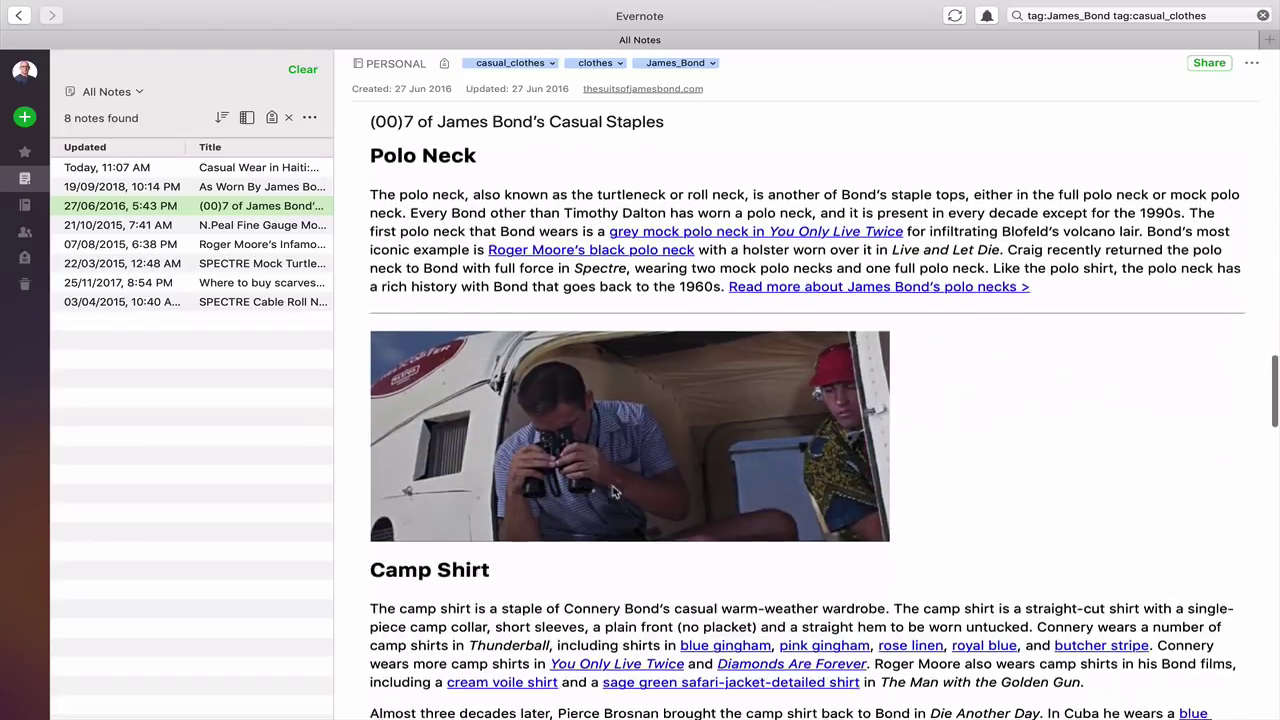
scroll(613, 491, down, 10)
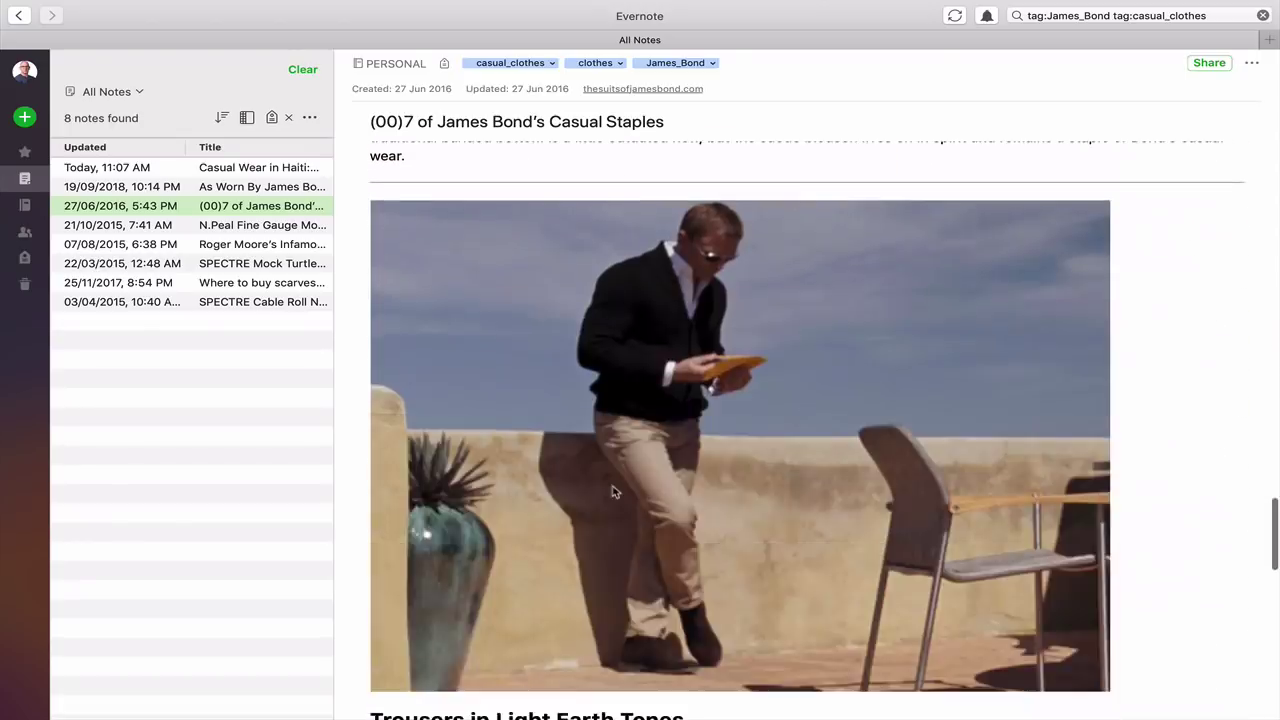
scroll(614, 491, up, 1)
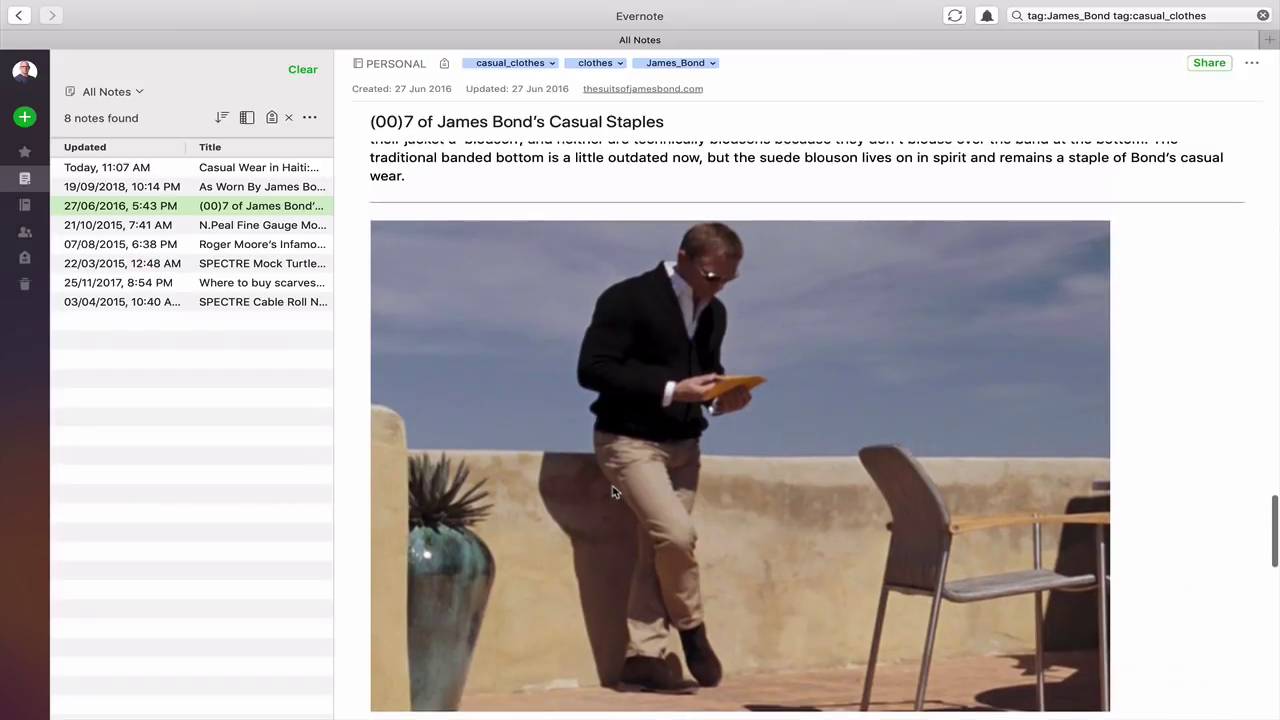
click(264, 228)
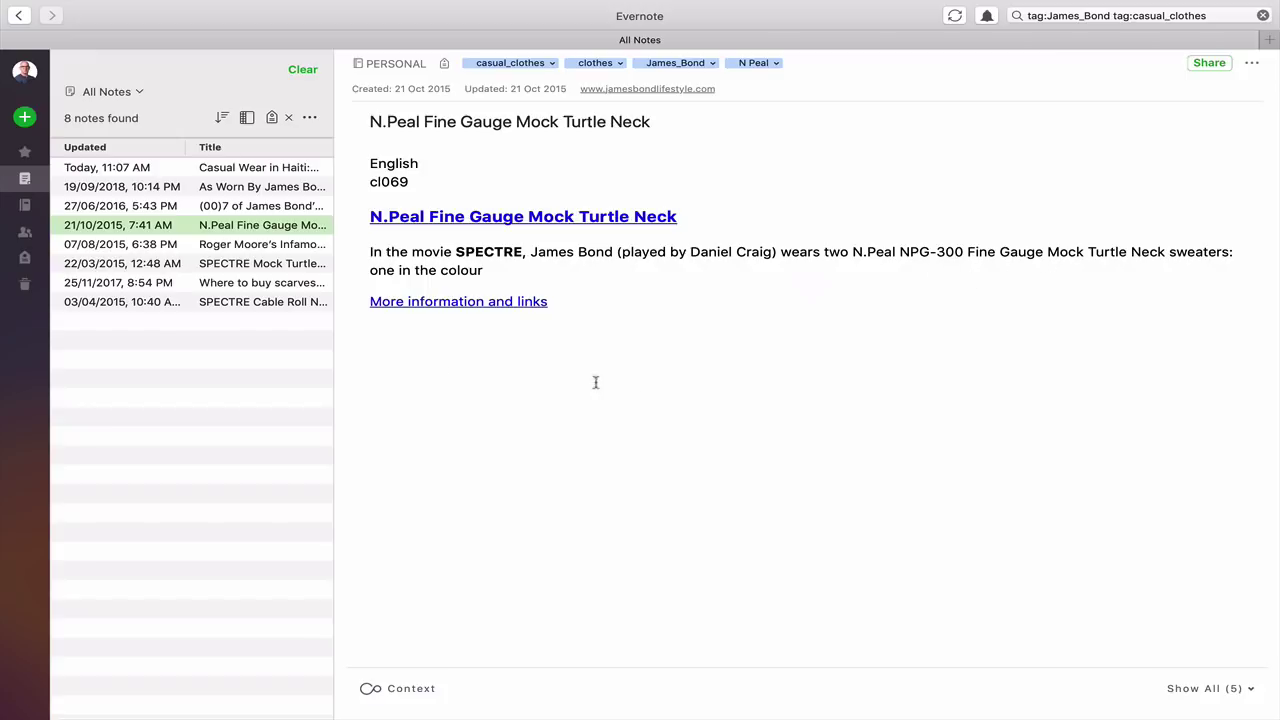
Review the Roger Moore, scarves, SPECTRE and Haiti notes, then clear the two-tag search
click(237, 251)
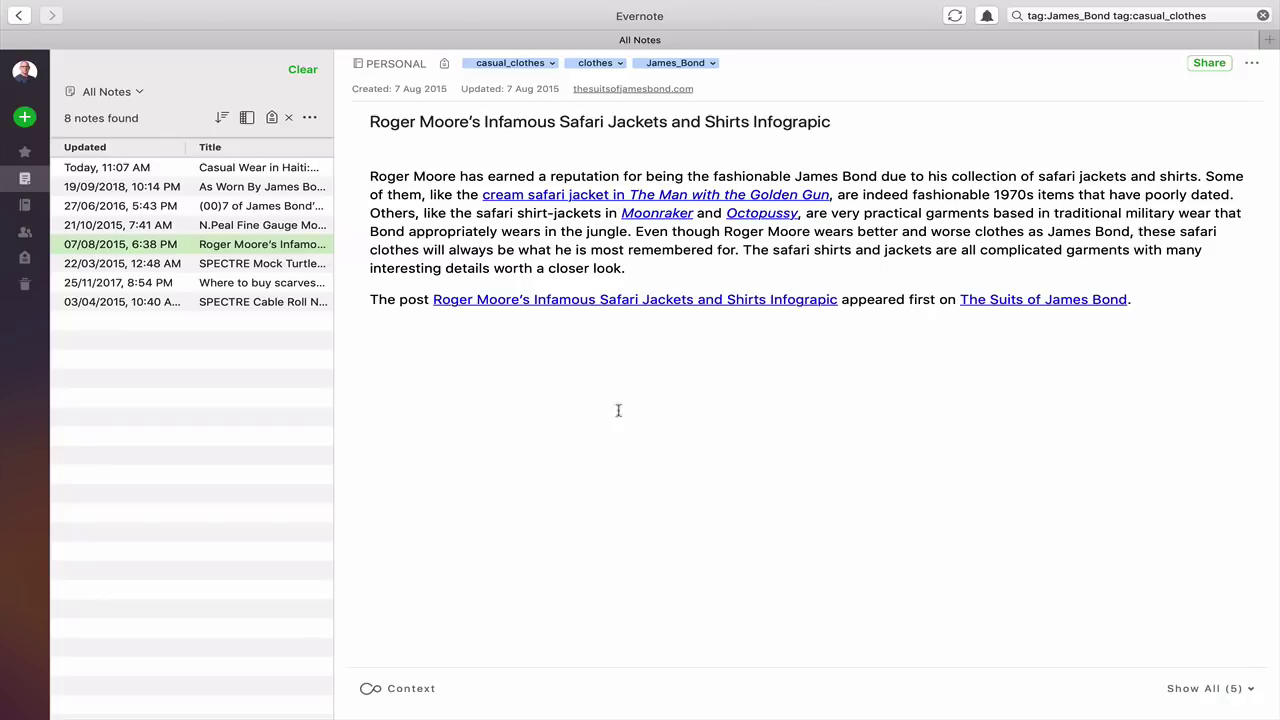
click(264, 285)
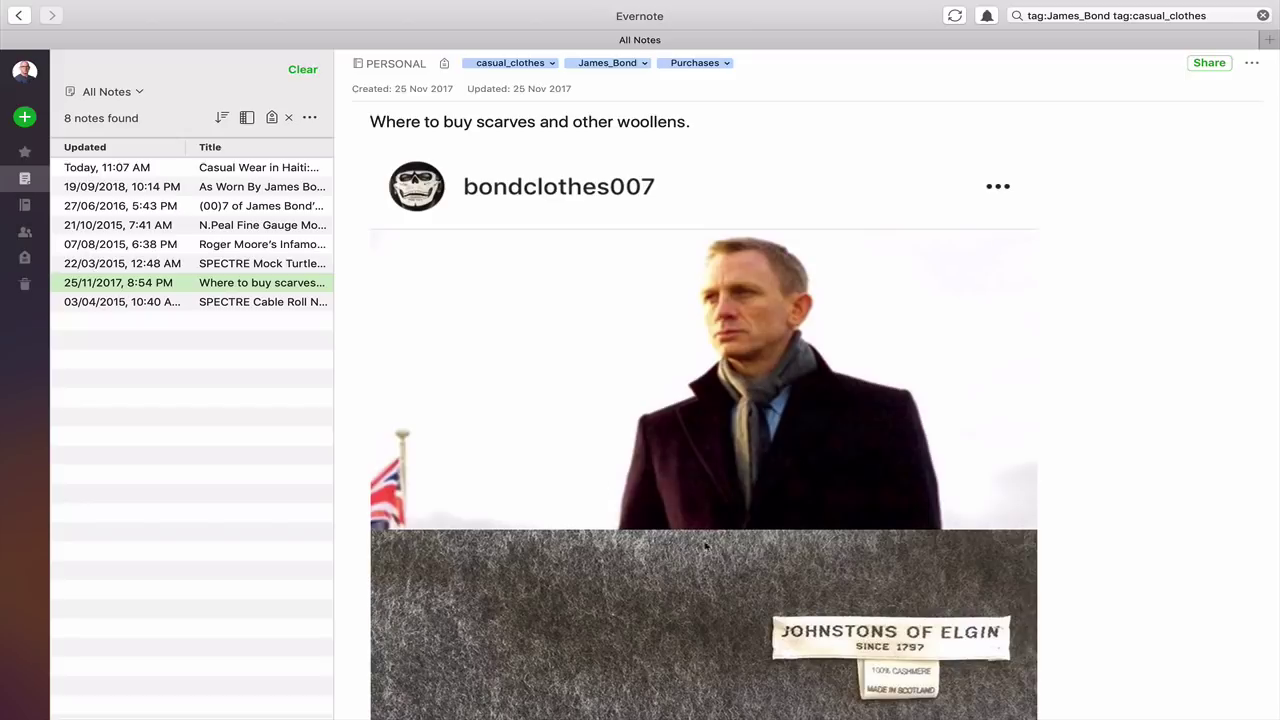
click(236, 304)
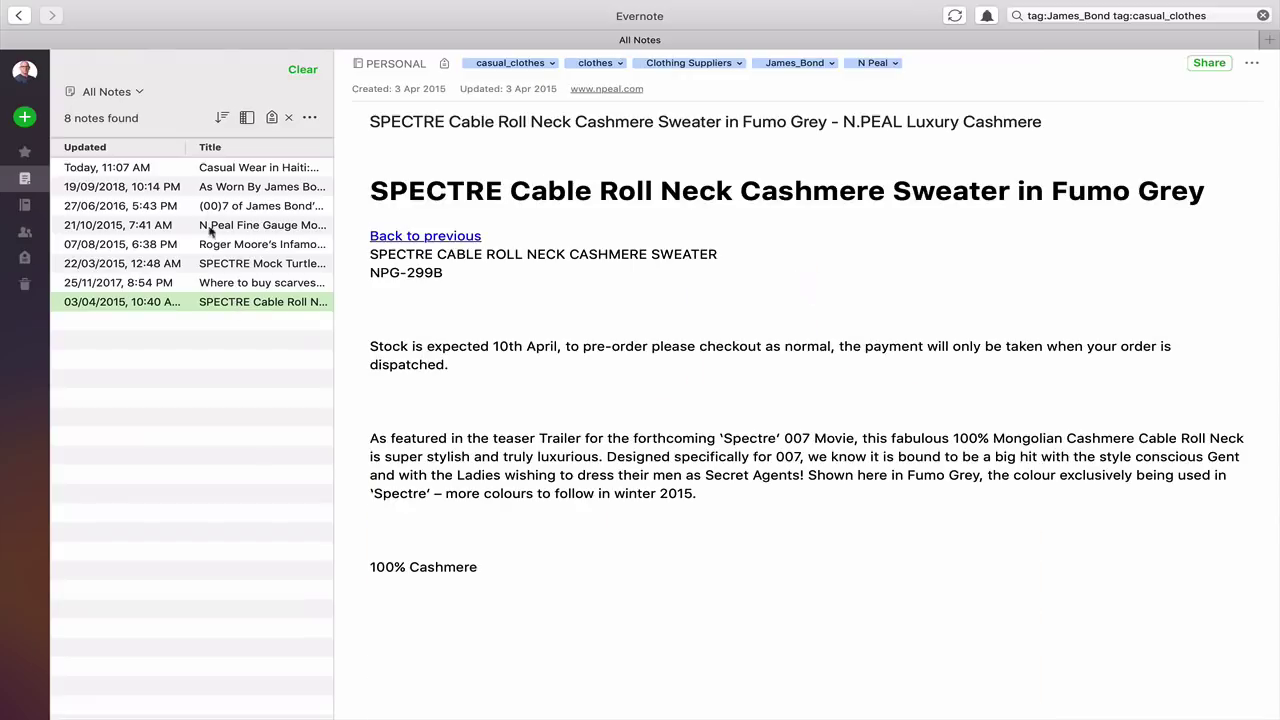
click(218, 168)
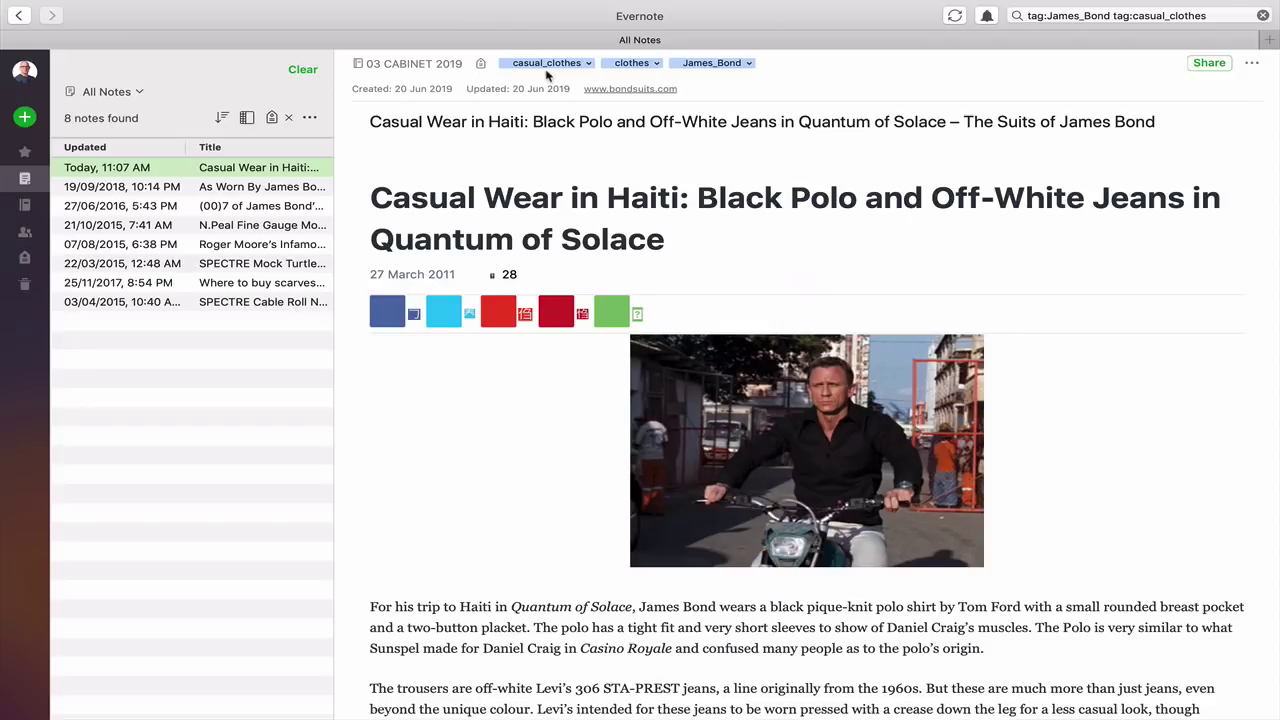
mouse_move(903, 2)
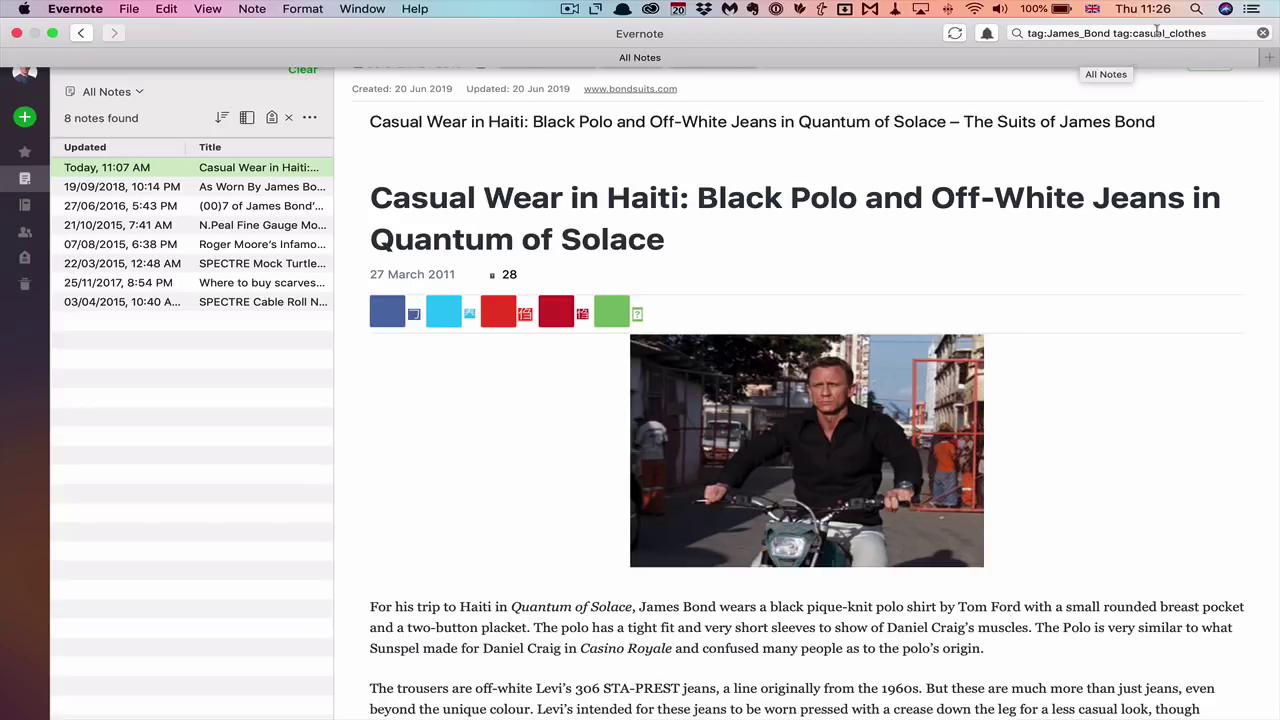
click(1264, 33)
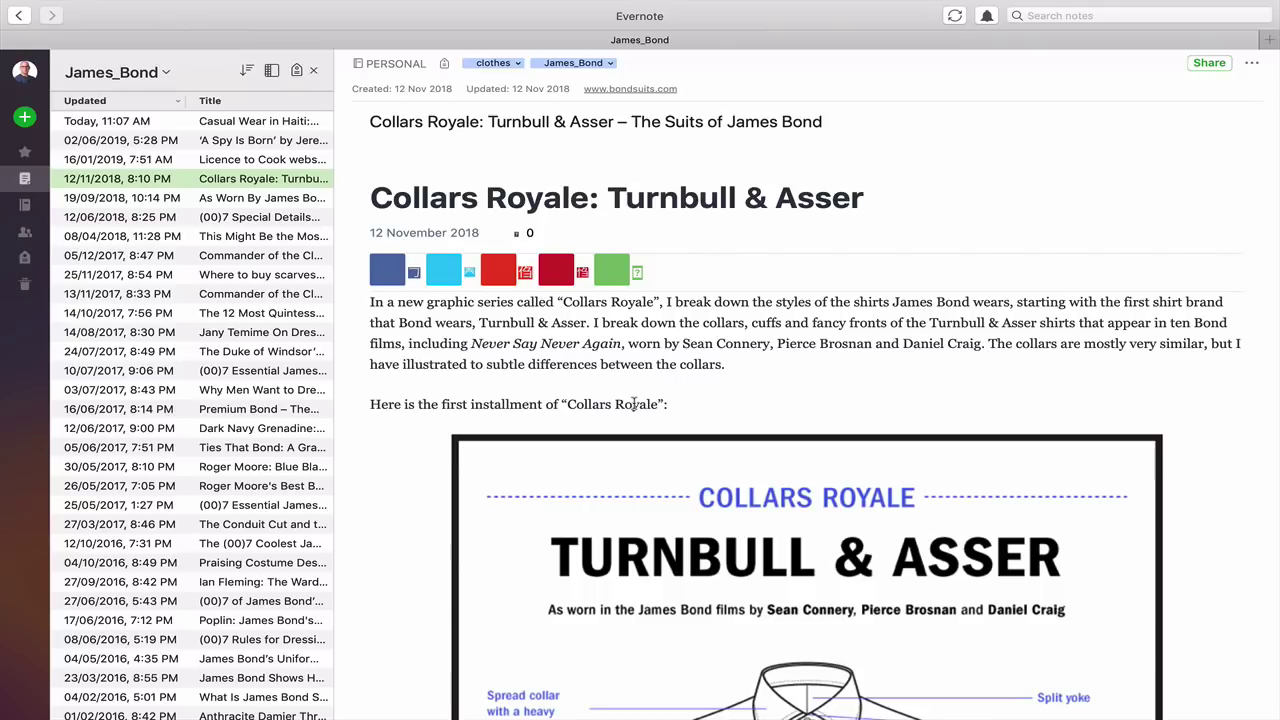
Enter tag:James_Bond tag:Clothes in the Search notes field
click(1065, 17)
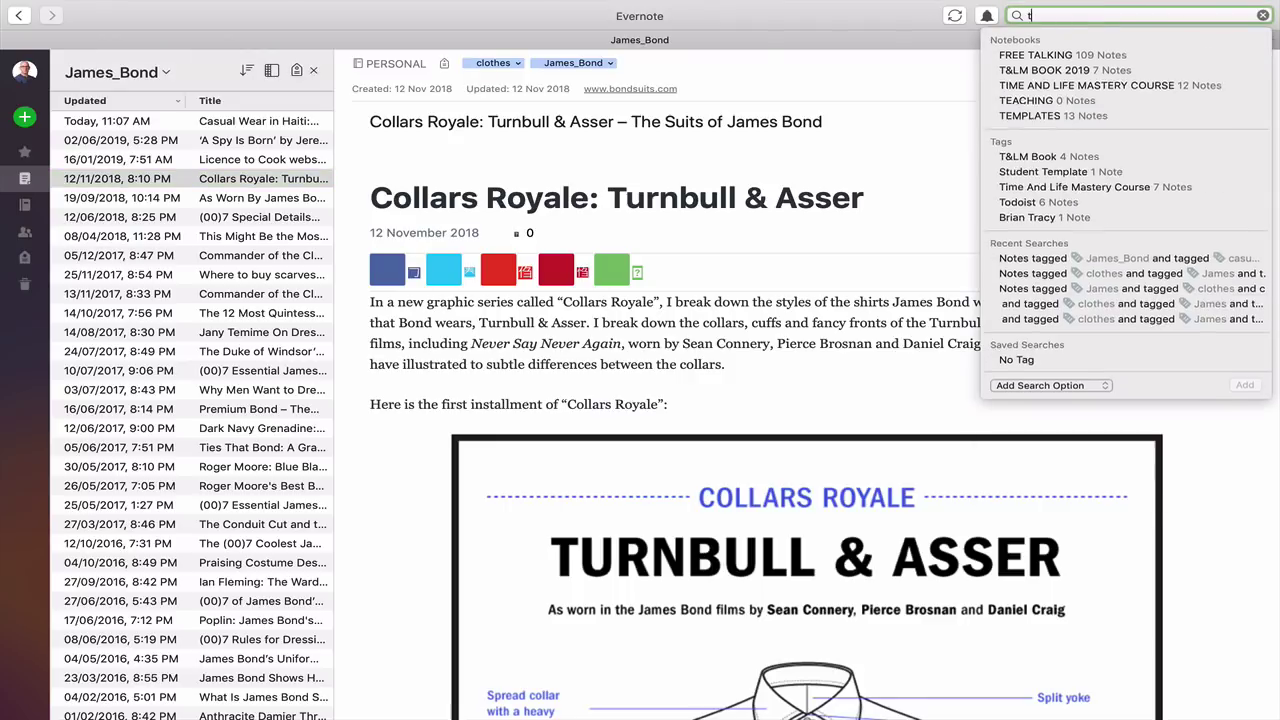
text(g:)
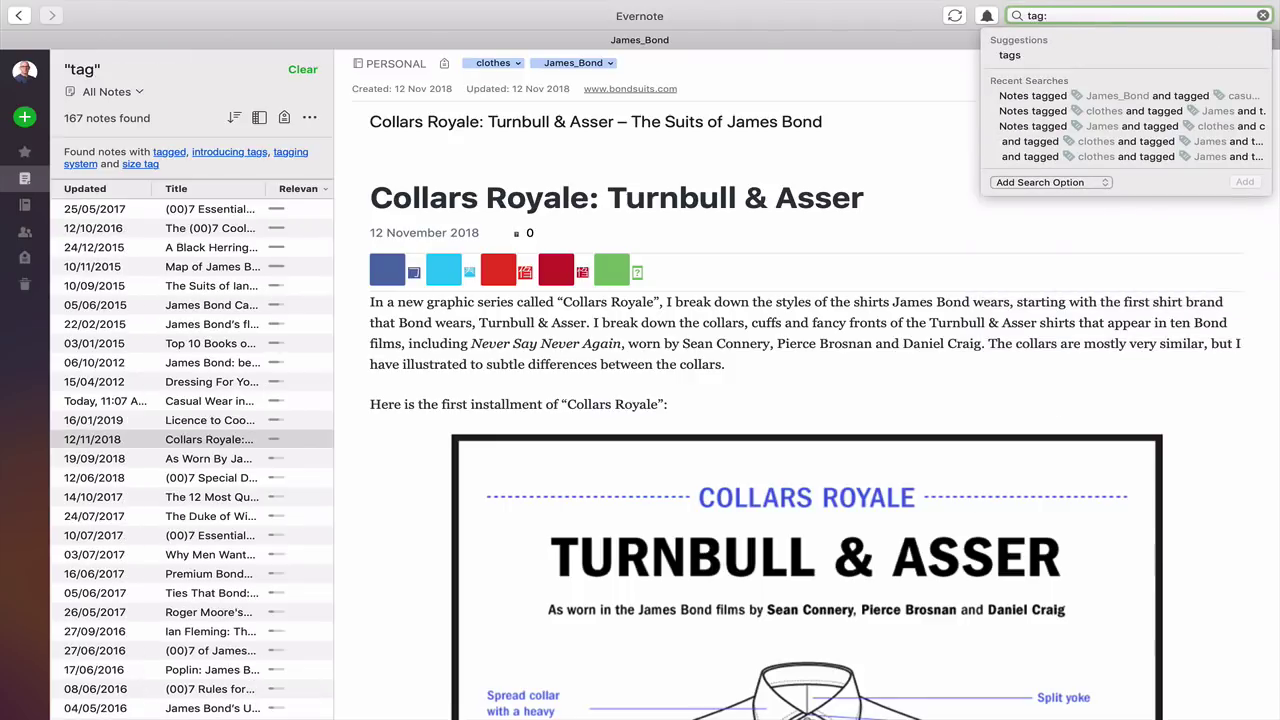
text(James_)
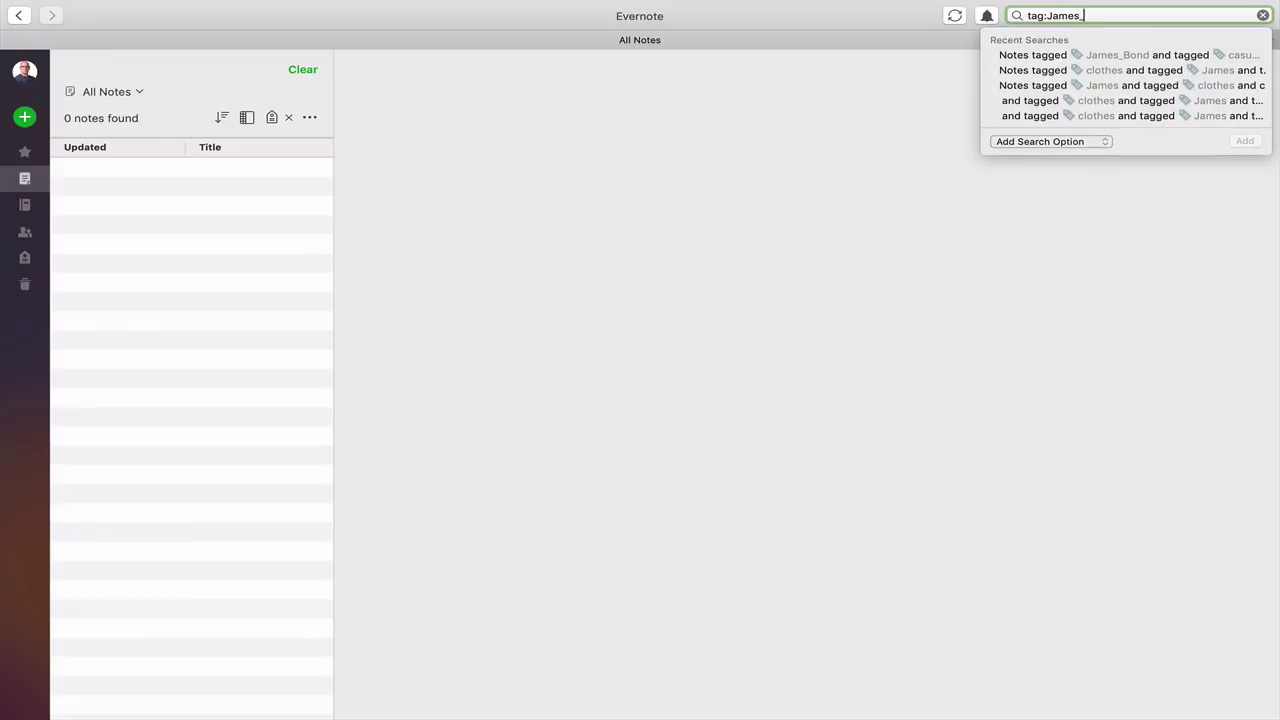
text(Bond)
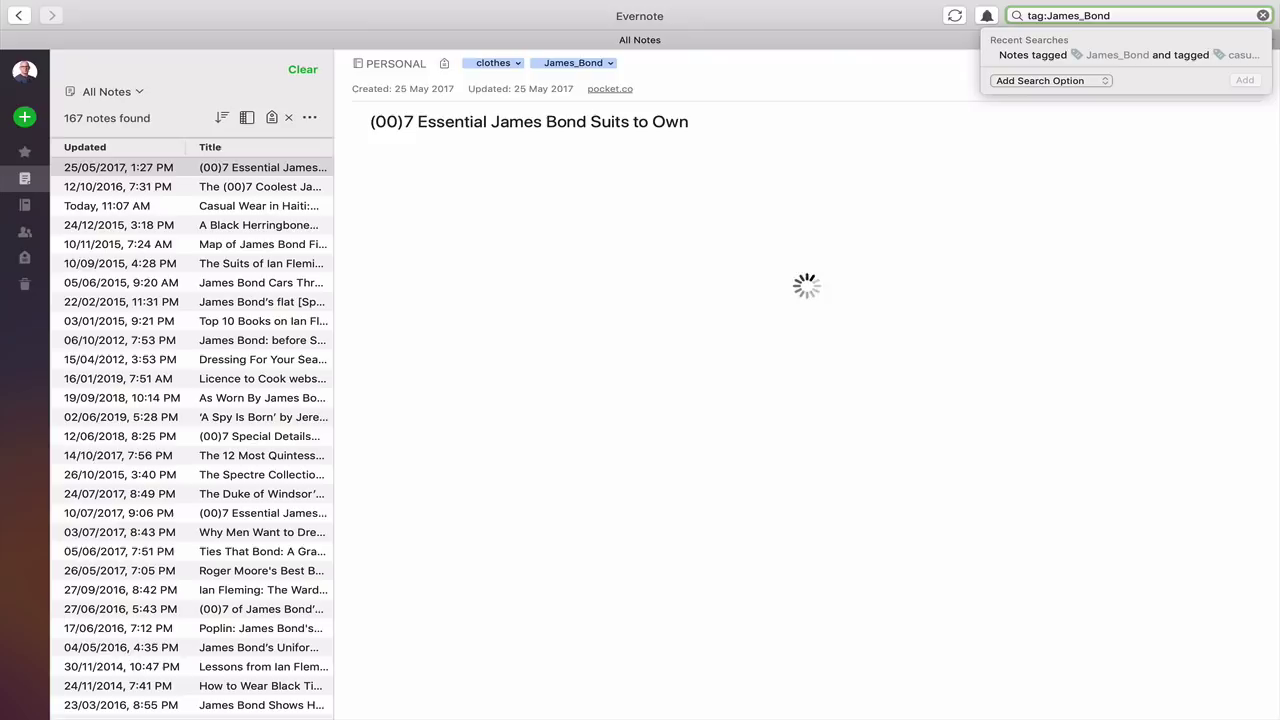
text( tag:)
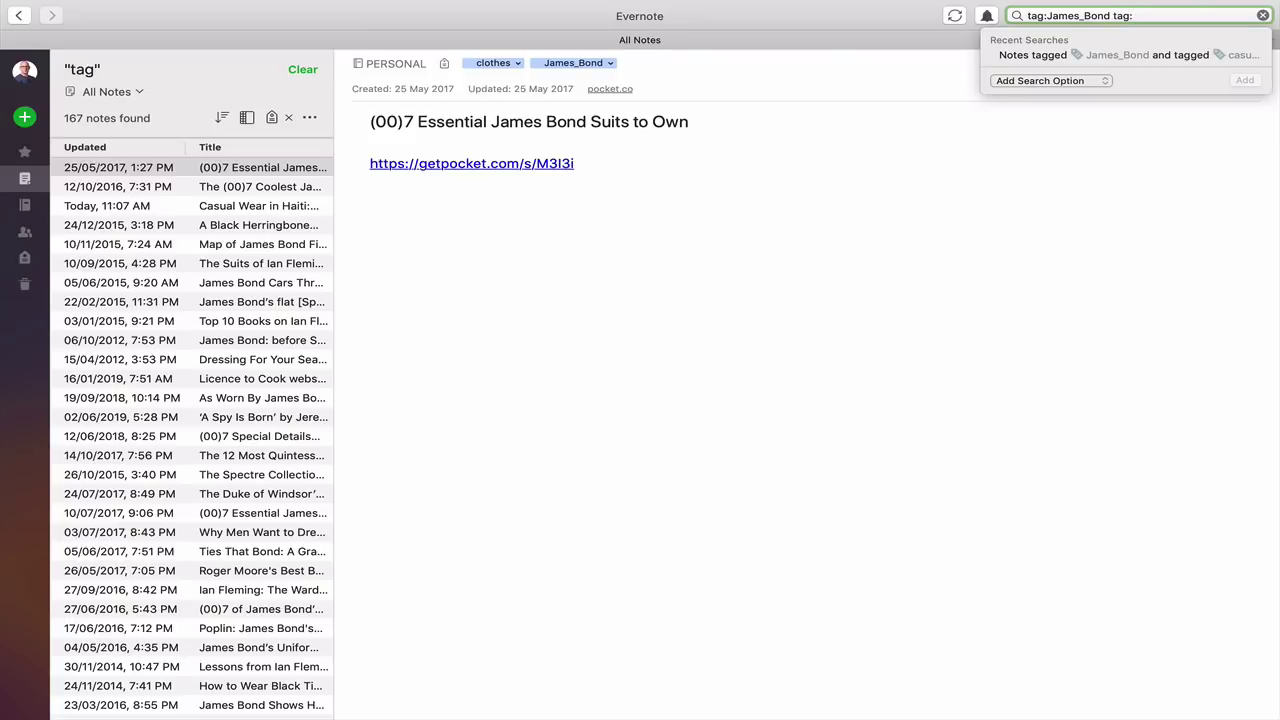
text(Clothes)
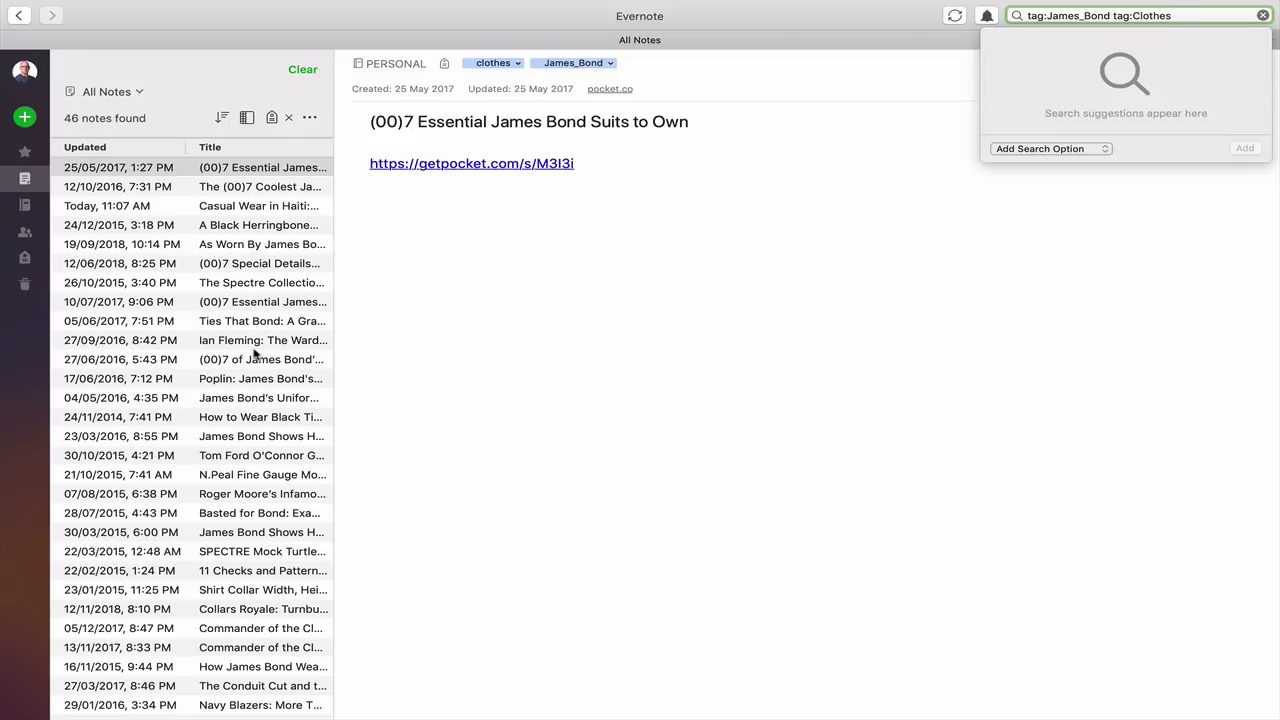
Remove tag:Clothes from the query and run tag:James_Bond alone, listing 167 notes
scroll(256, 352, down, 5)
scroll(256, 352, up, 5)
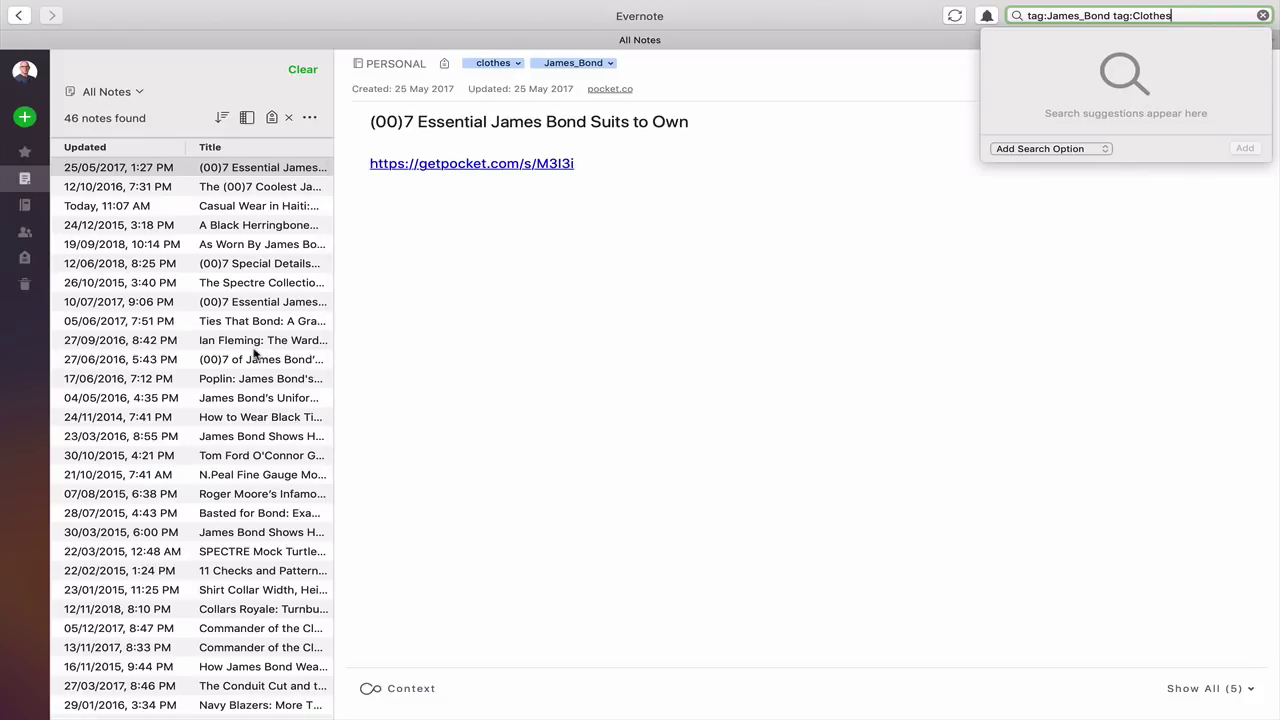
scroll(254, 350, down, 5)
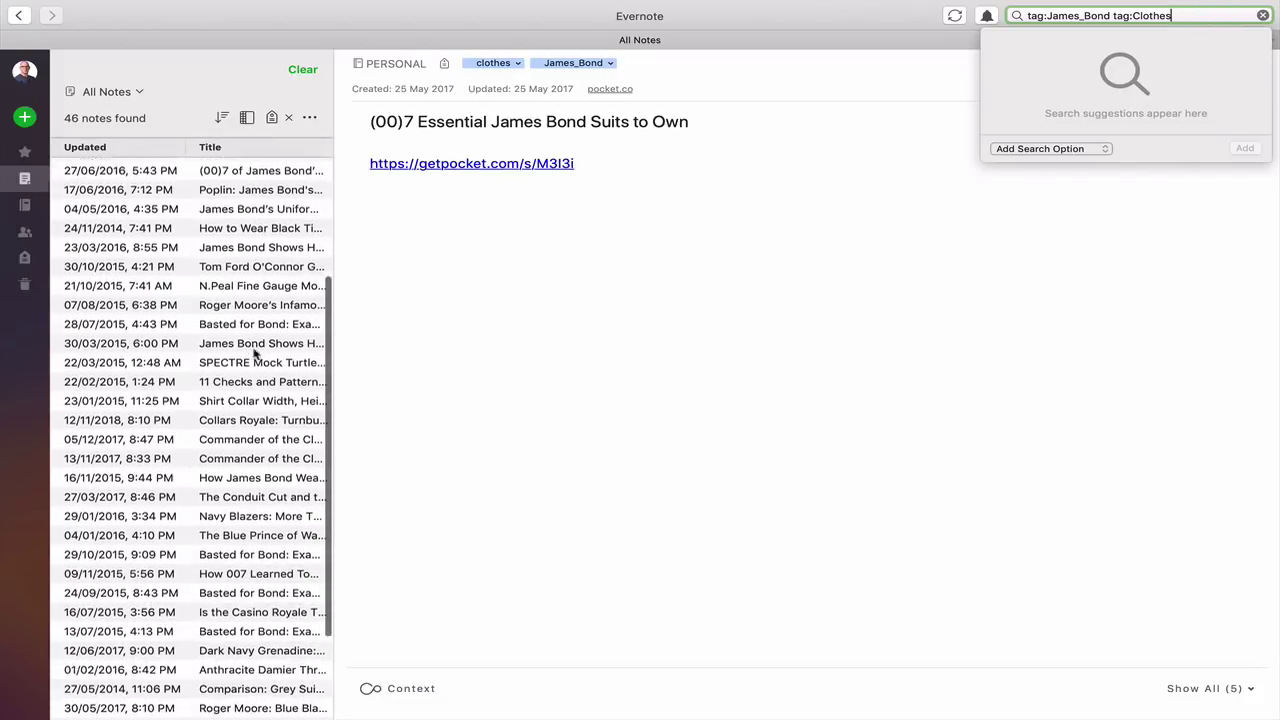
scroll(254, 352, down, 3)
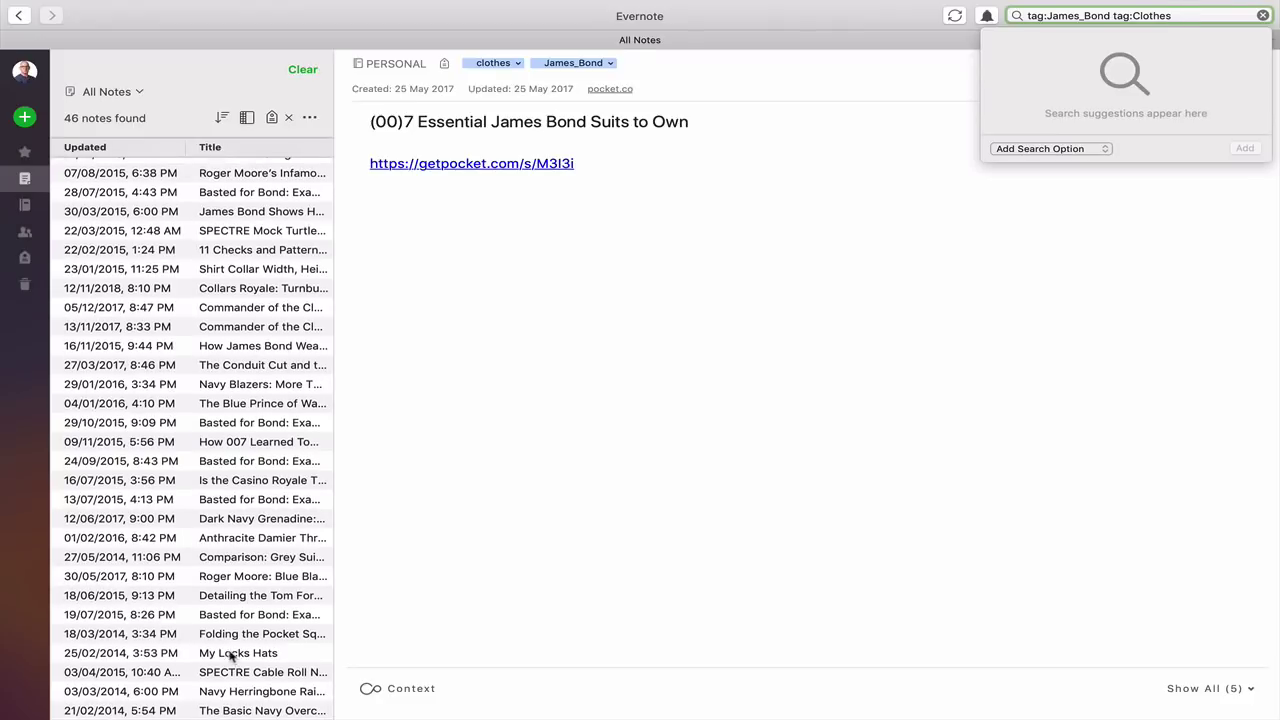
scroll(247, 573, up, 9)
scroll(247, 573, down, 8)
scroll(247, 573, up, 8)
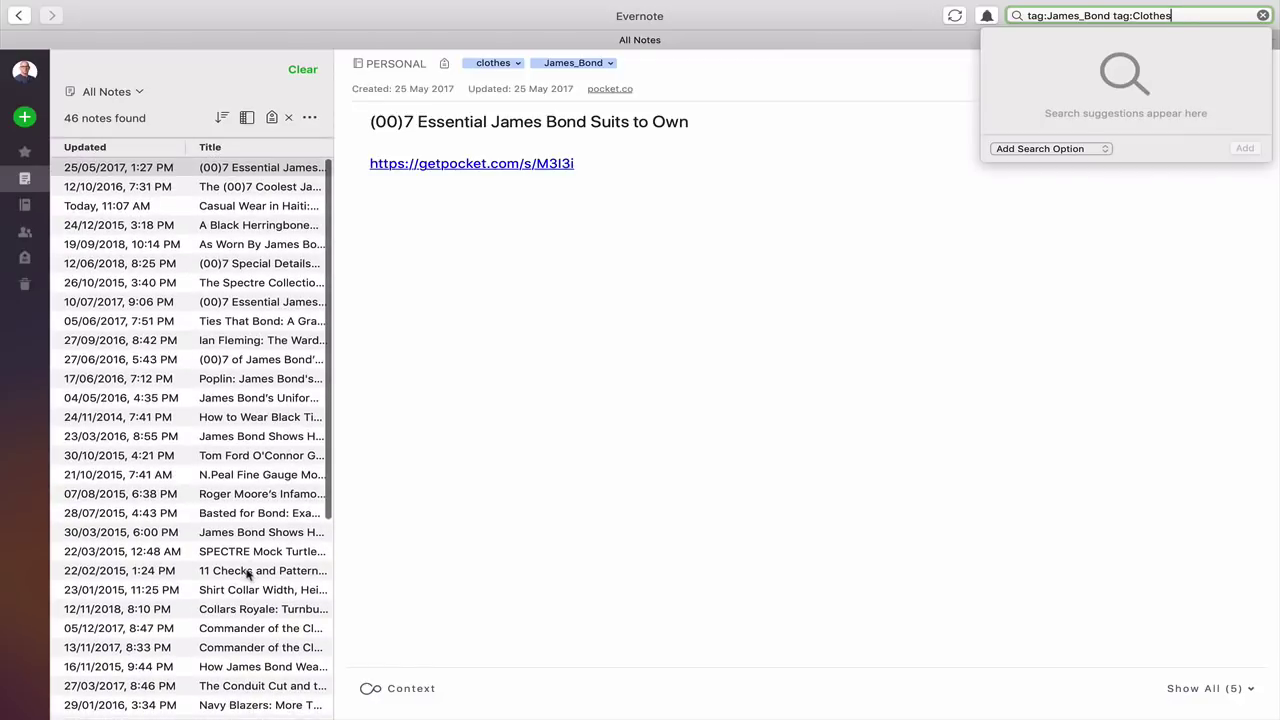
key(BackSpace)
key(BackSpace)
key(BackSpace)
key(BackSpace)
key(BackSpace)
key(BackSpace)
key(BackSpace)
key(BackSpace)
key(BackSpace)
key(BackSpace)
key(BackSpace)
key(BackSpace)
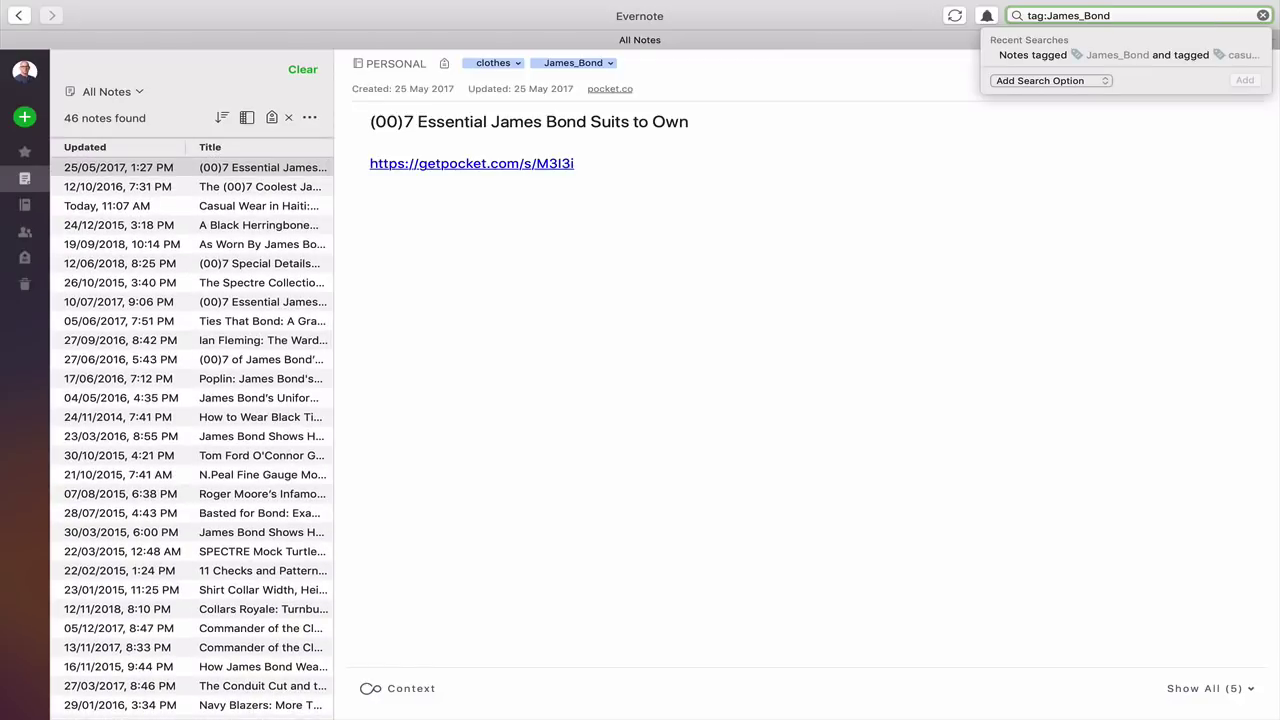
key(Return)
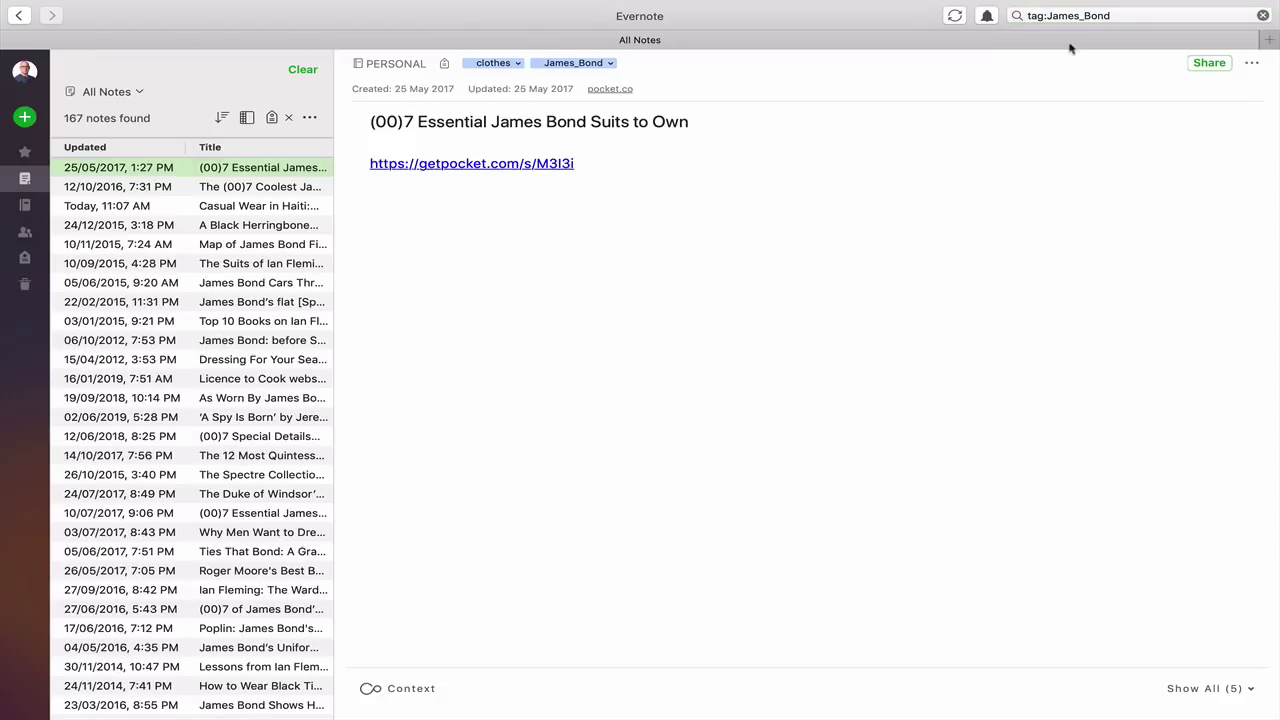
Open the Casual Wear in Haiti note from the 167 tag:James_Bond results
scroll(194, 456, down, 20)
click(251, 190)
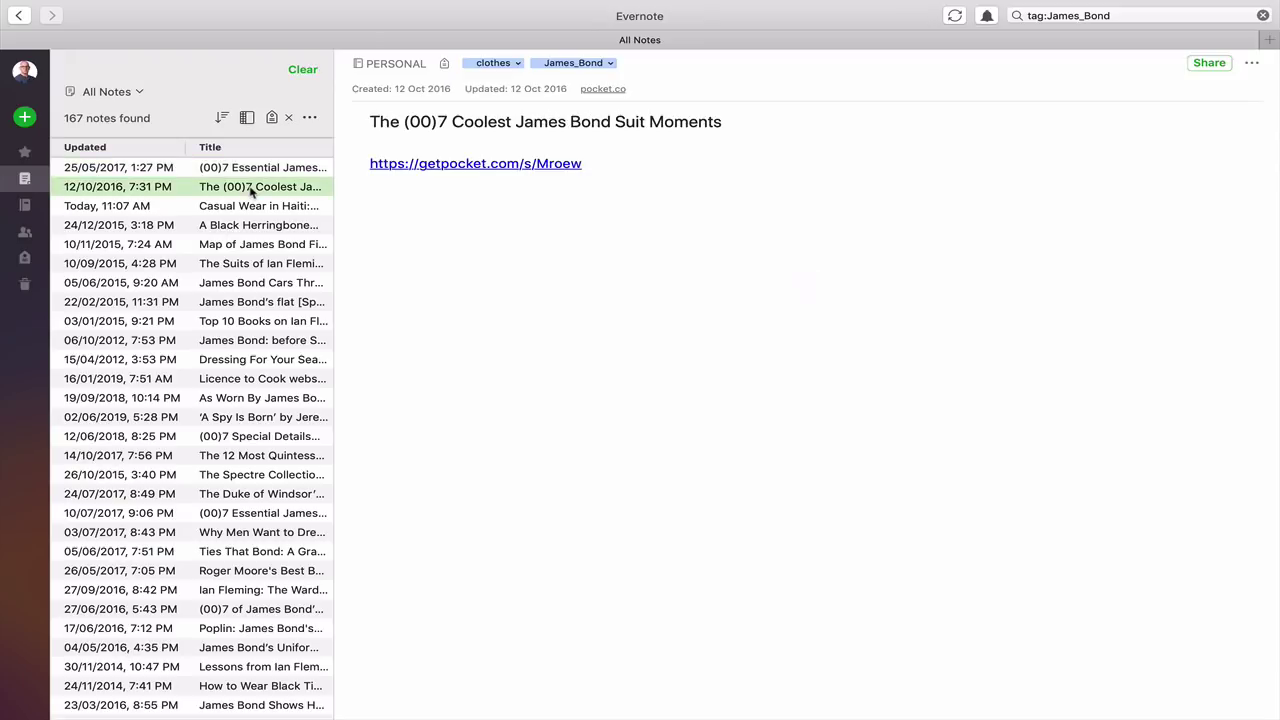
click(253, 206)
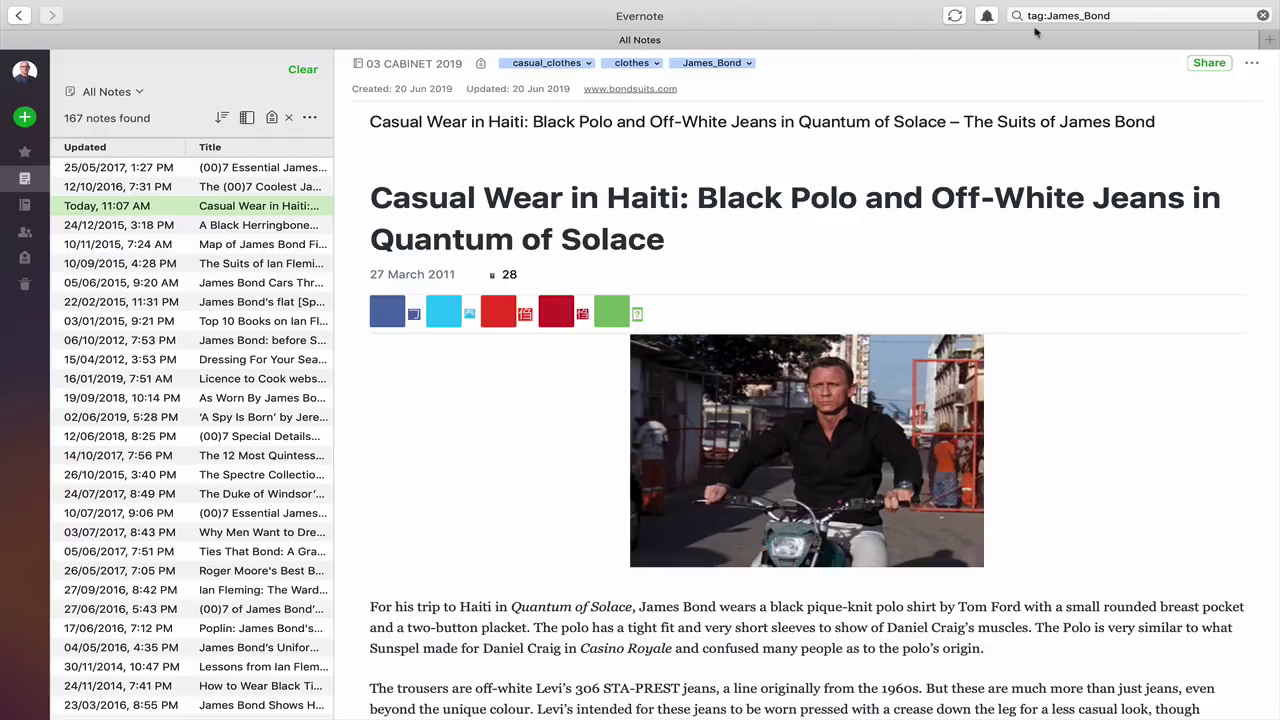
Rerun the recent James_Bond + casual_clothes tag search and save it as 'James Bond Casual'
click(1166, 33)
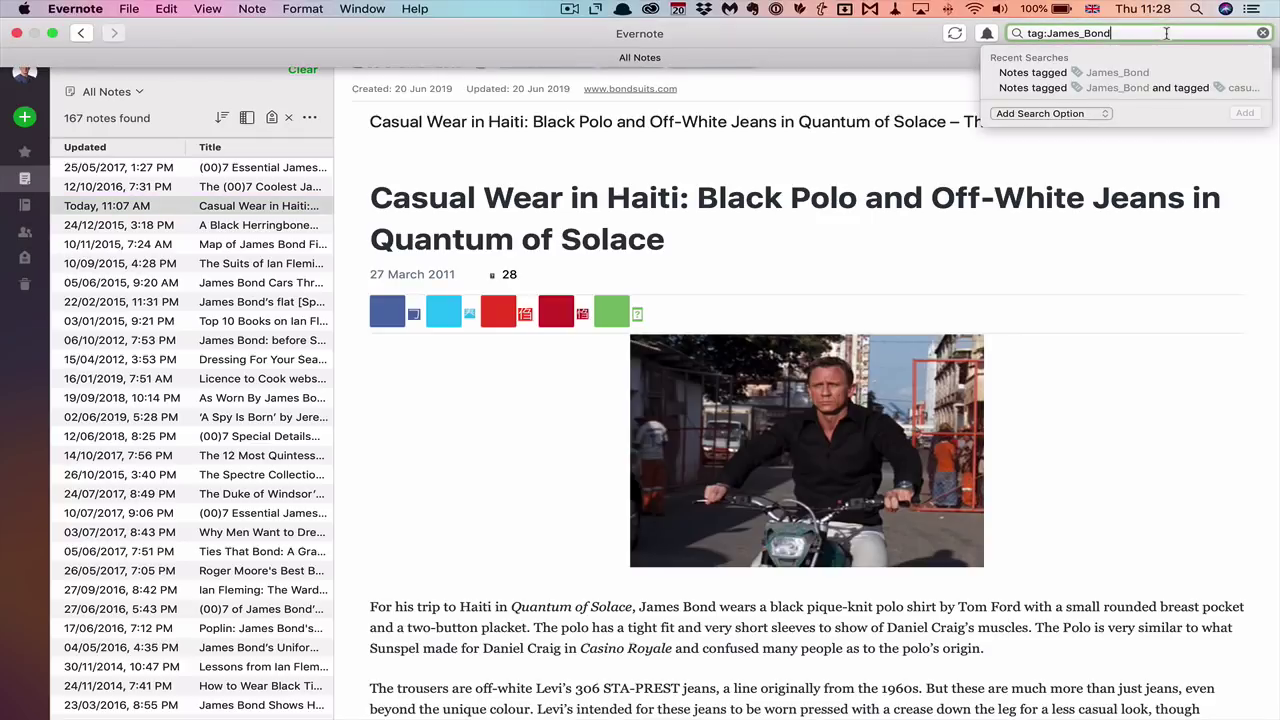
click(1160, 88)
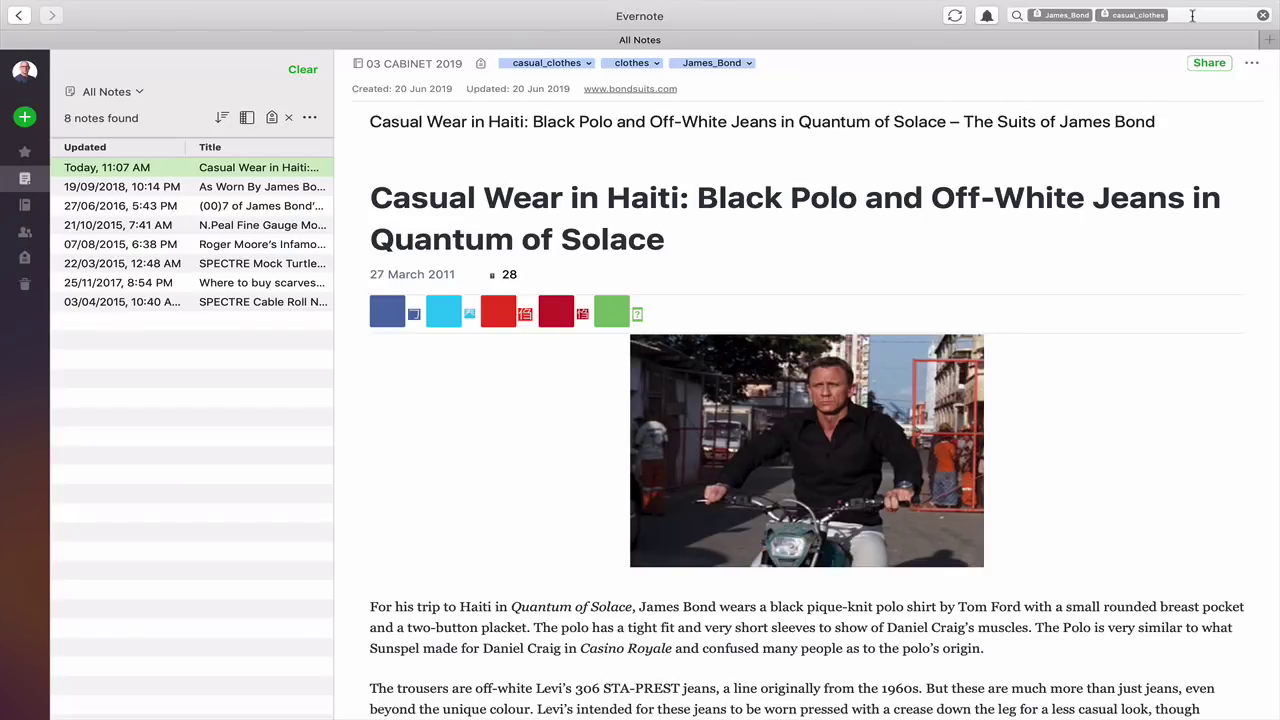
mouse_move(186, 6)
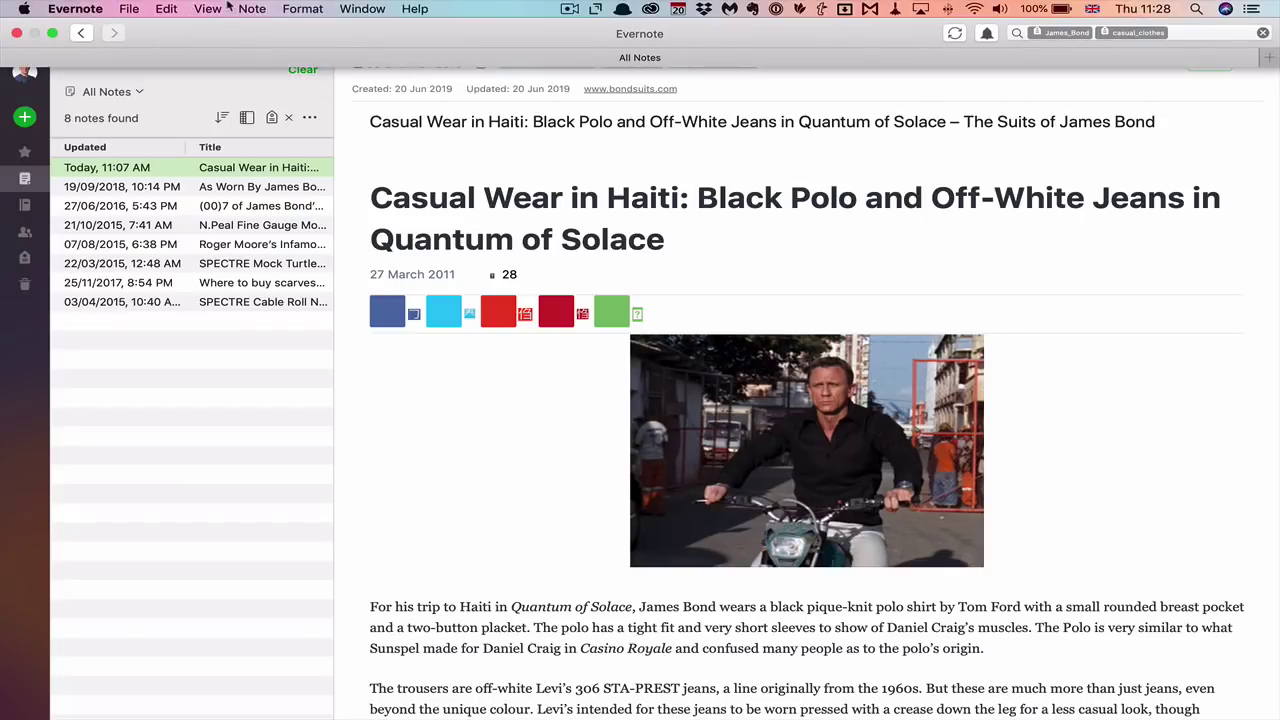
click(134, 12)
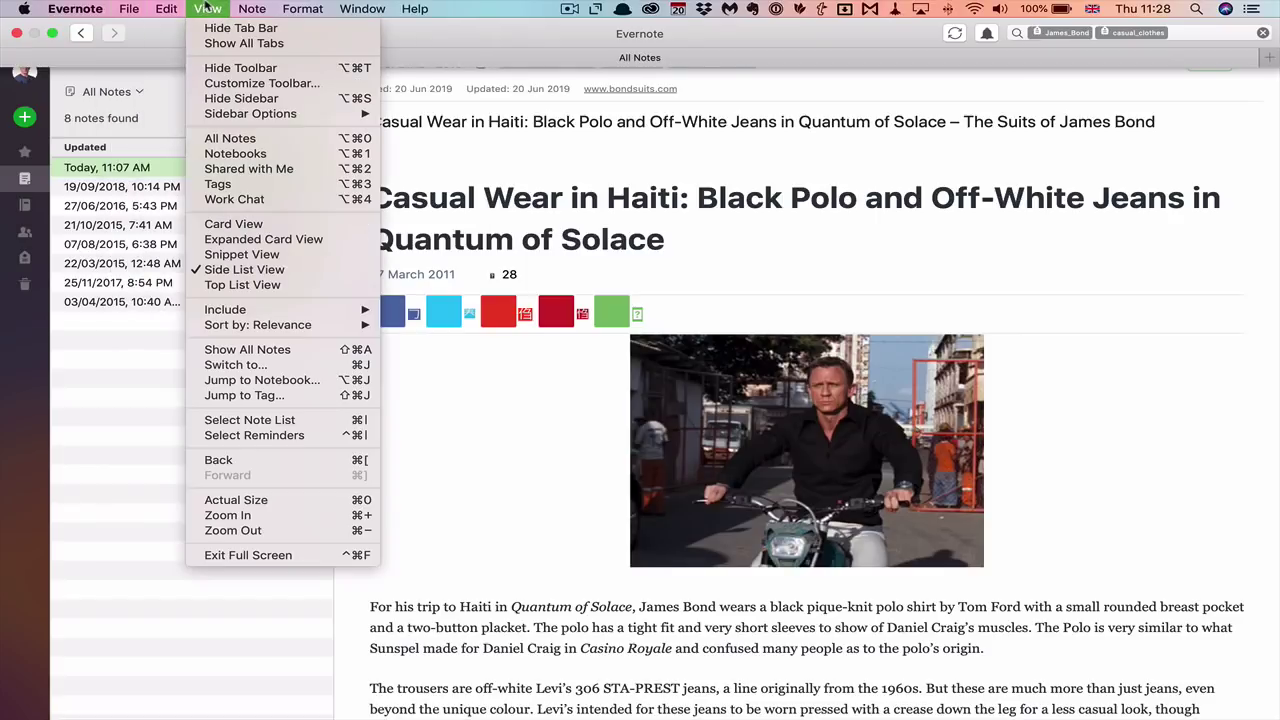
mouse_move(259, 8)
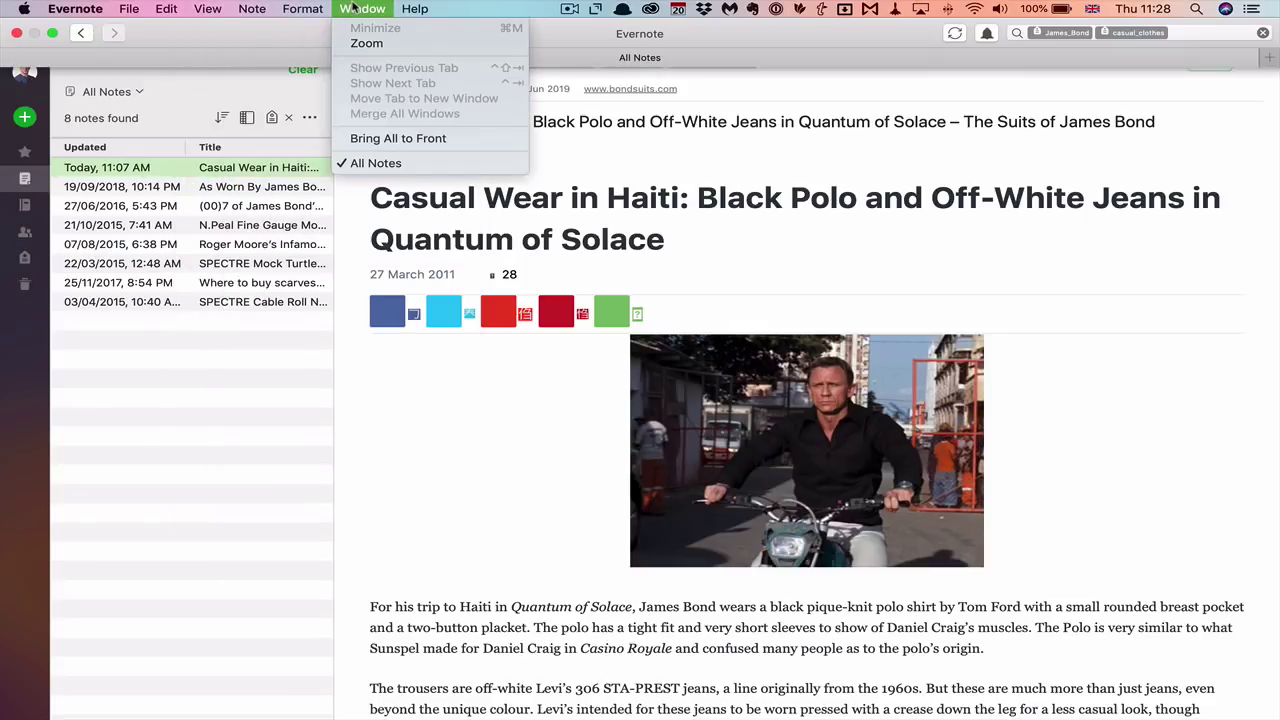
mouse_move(317, 8)
mouse_move(131, 9)
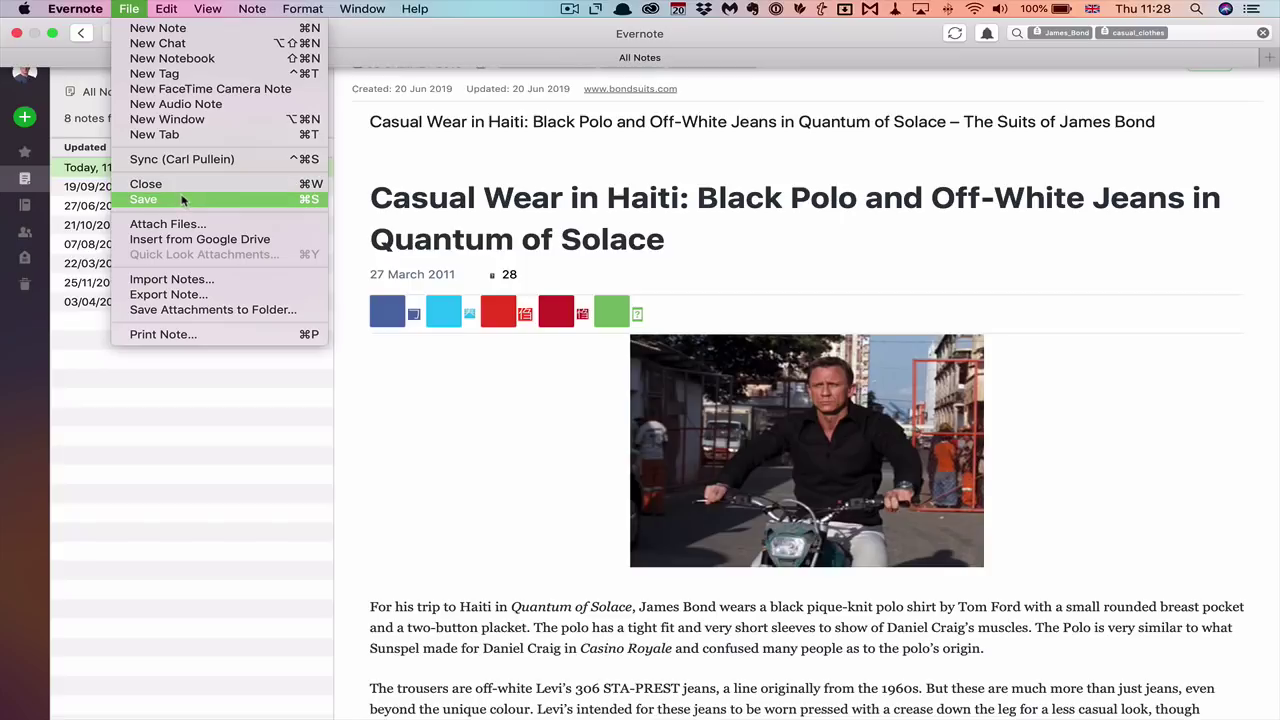
mouse_move(177, 12)
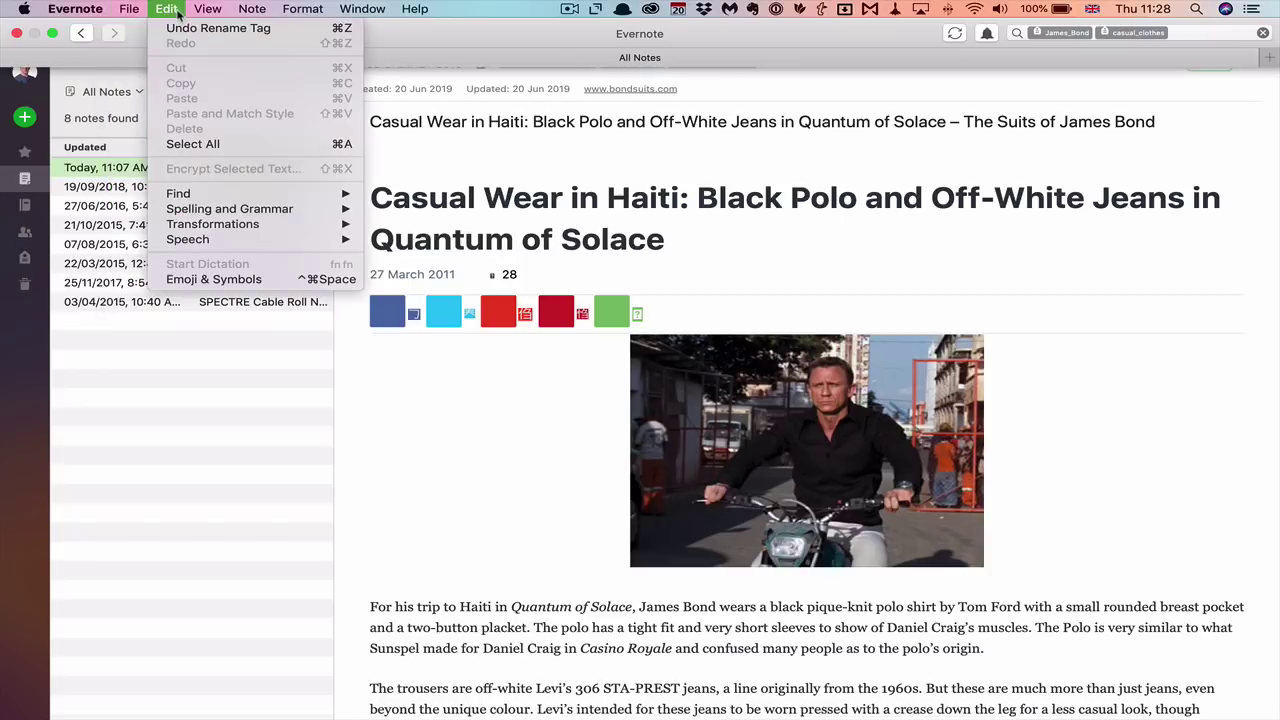
mouse_move(230, 201)
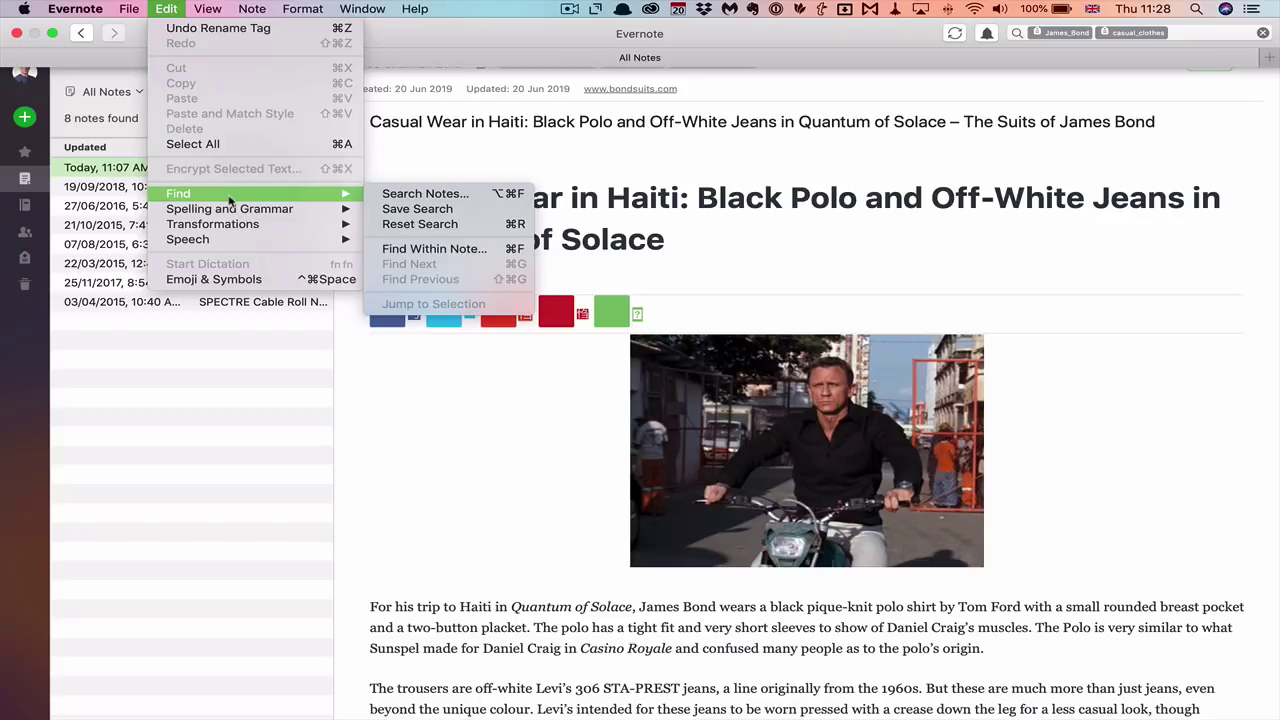
click(420, 208)
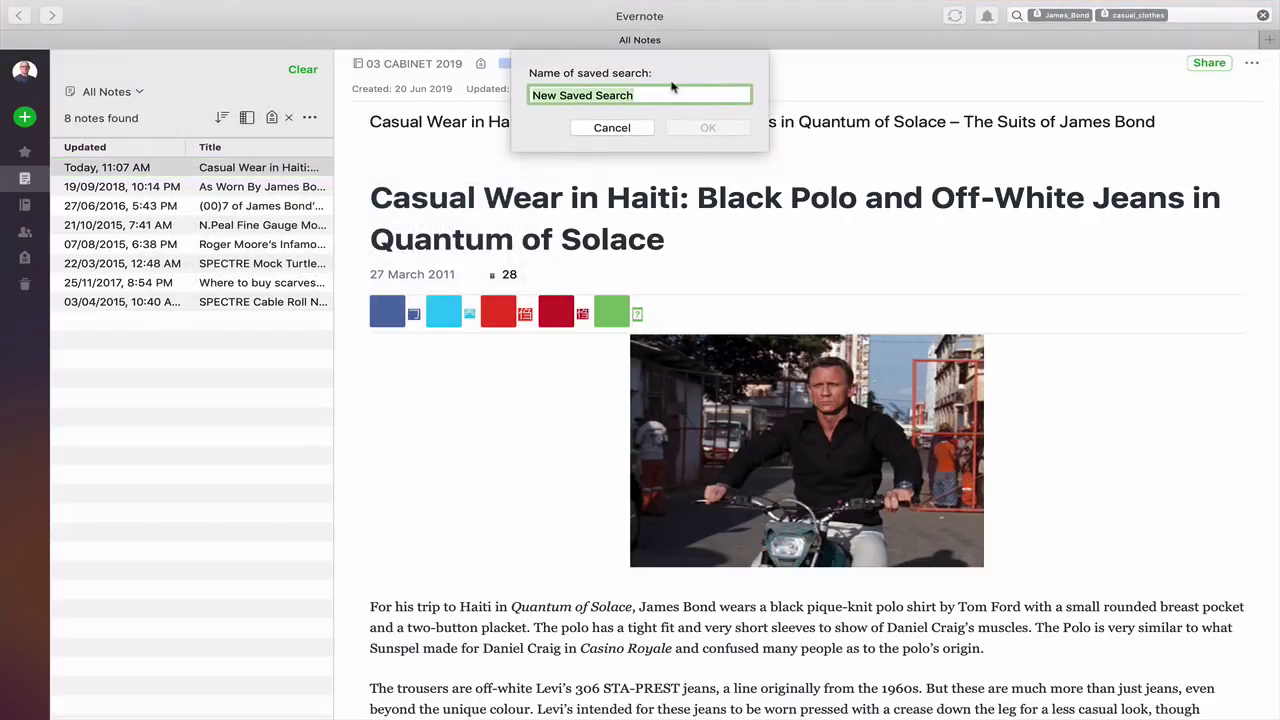
text(James Bo)
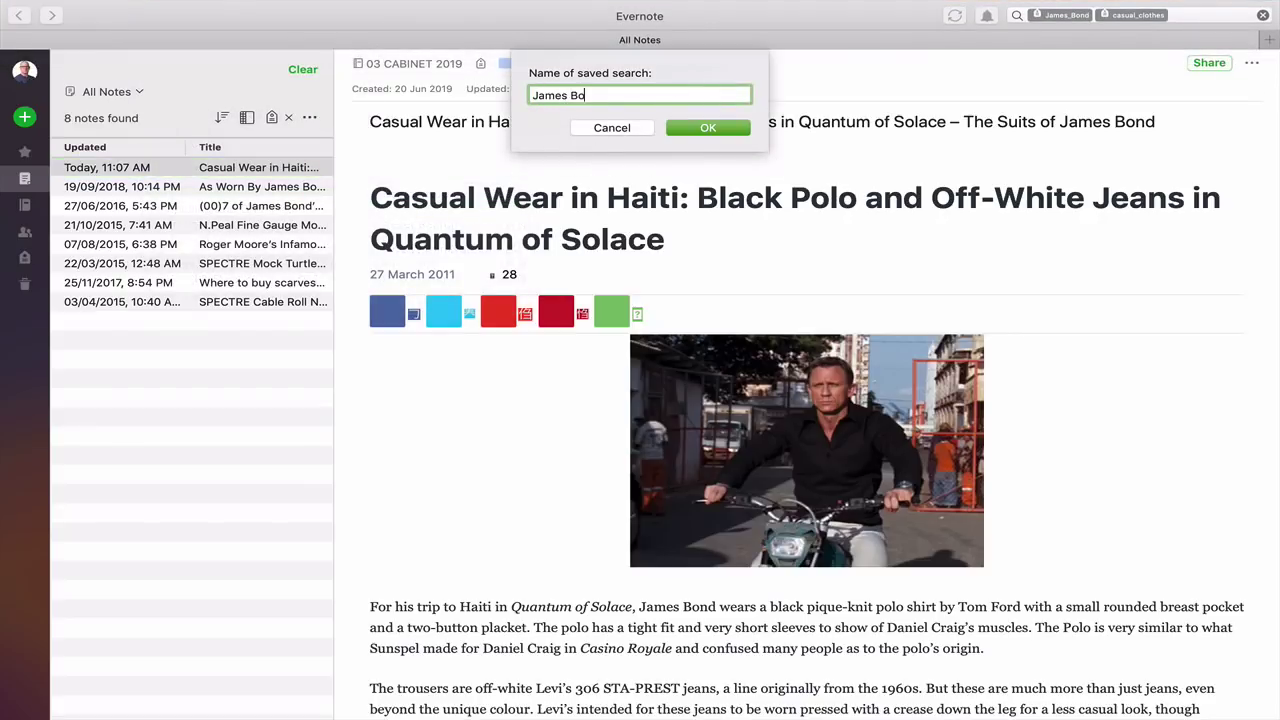
text(nd Casual)
click(712, 132)
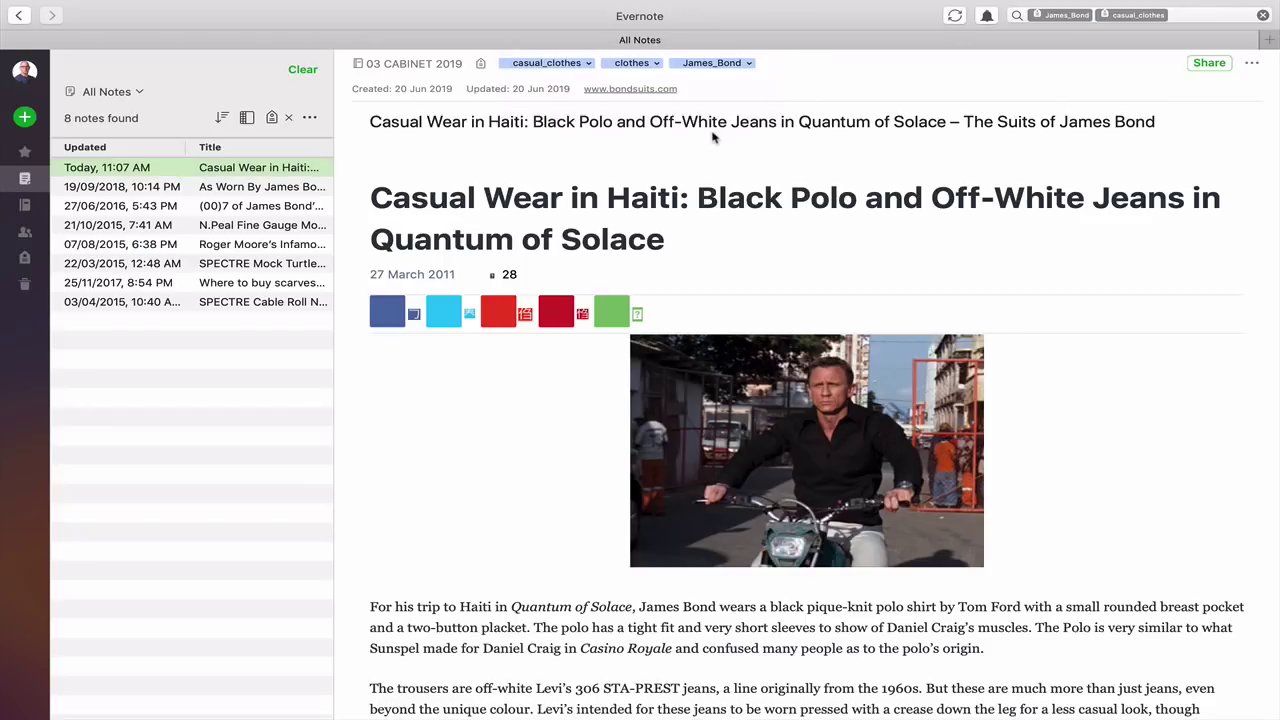
Run the James Bond saved search, then switch to James Bond Casual to list its 8 notes
click(1214, 13)
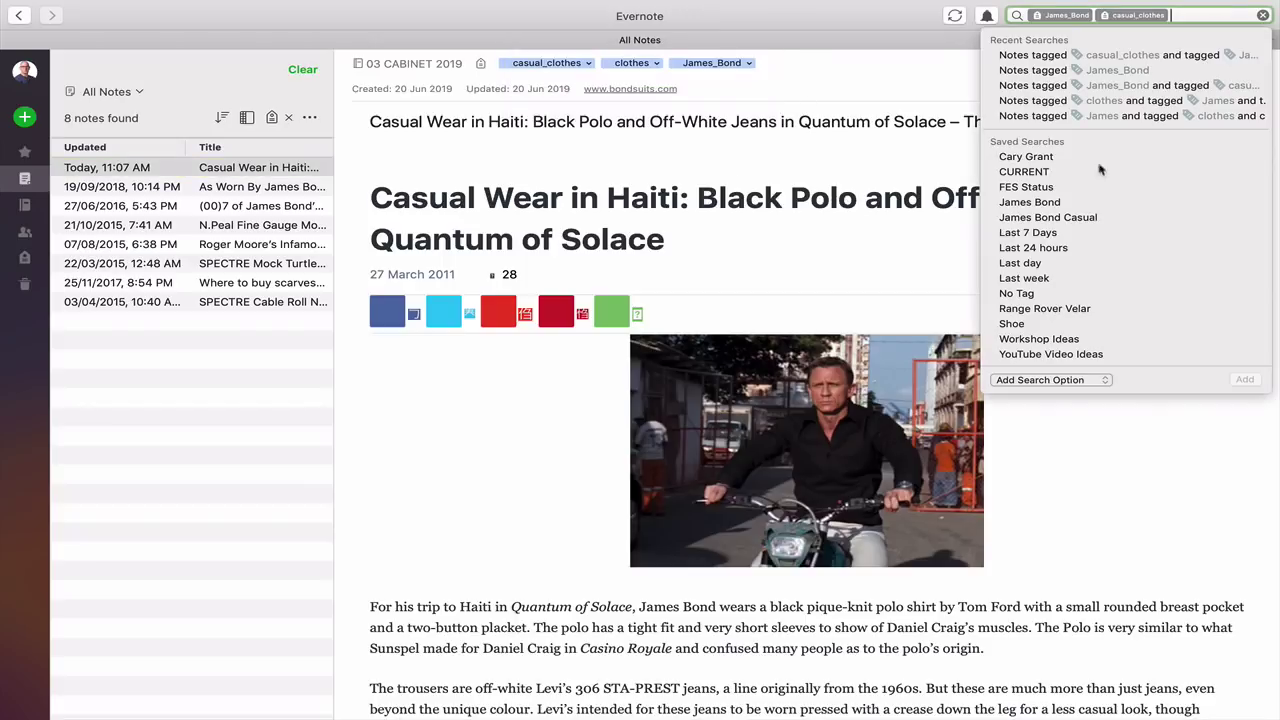
click(1025, 205)
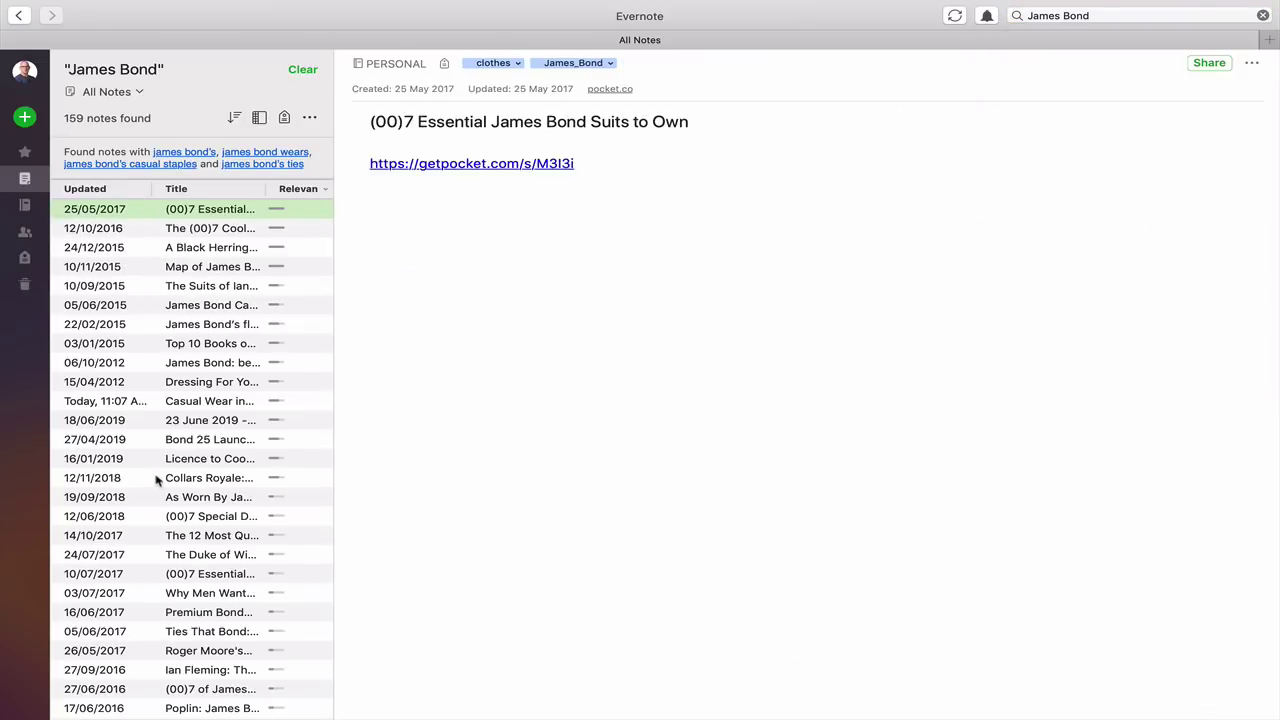
scroll(157, 480, down, 20)
scroll(157, 480, up, 10)
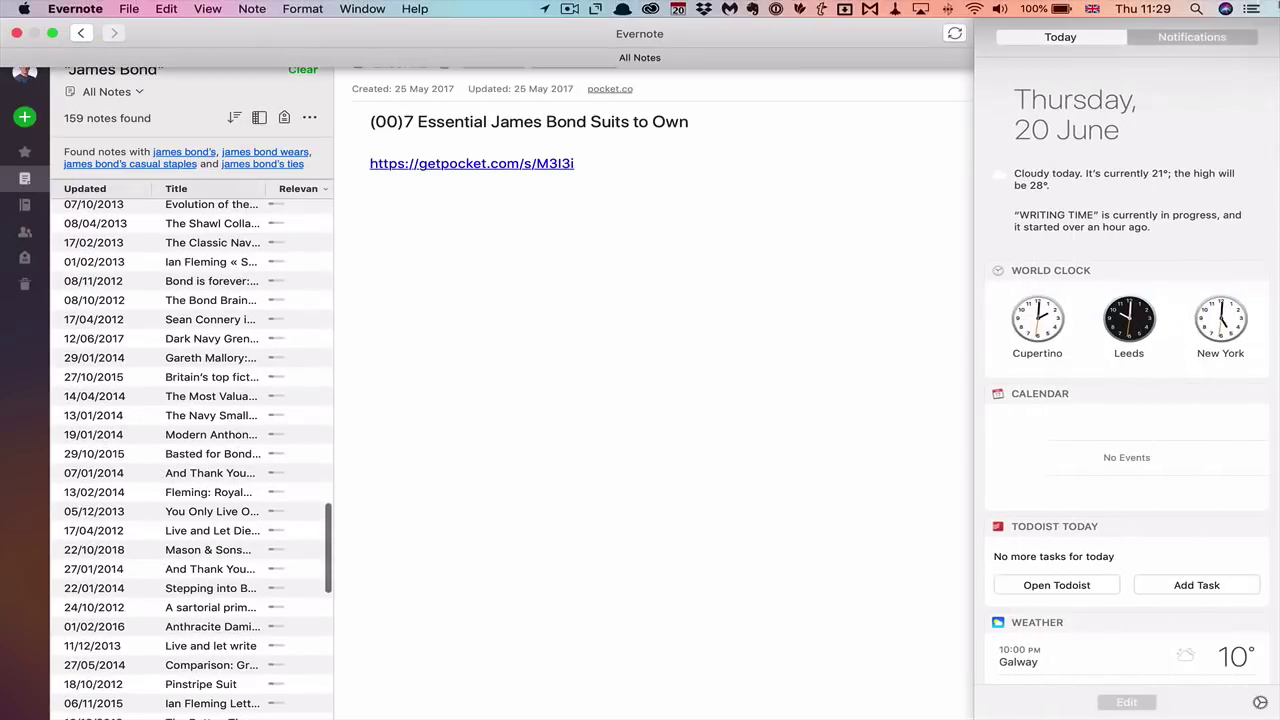
click(1186, 15)
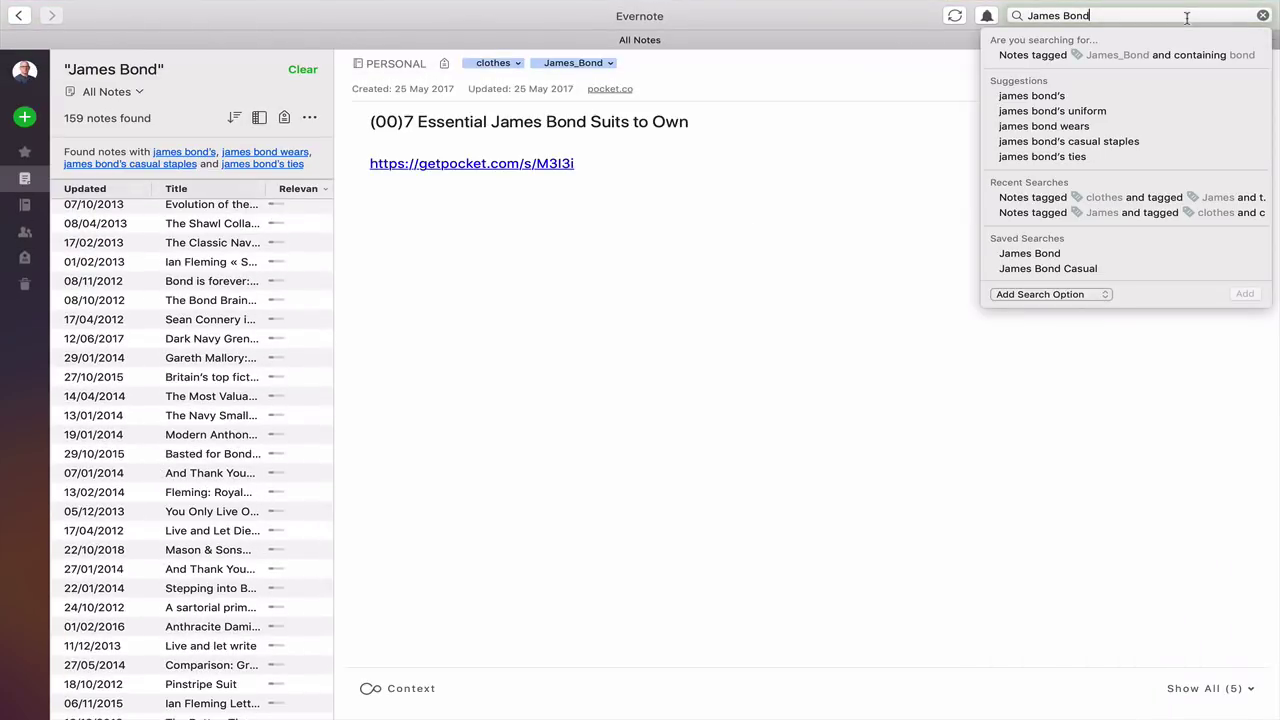
click(1101, 268)
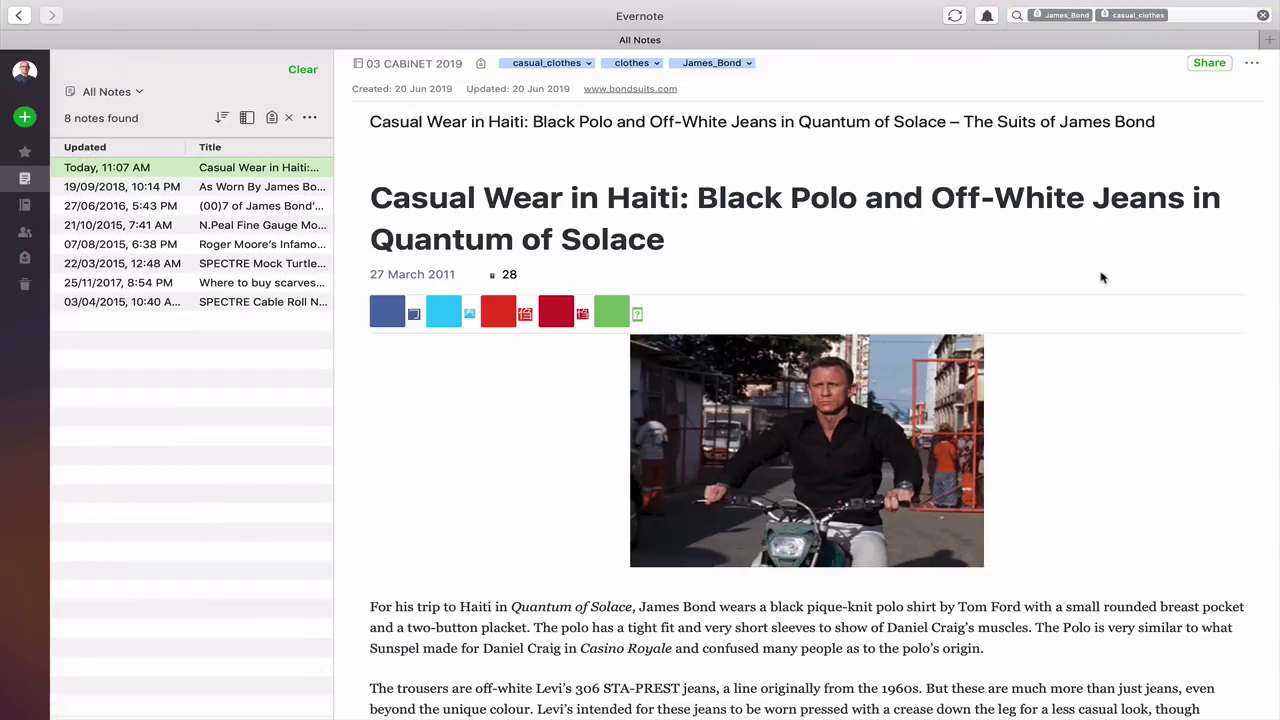